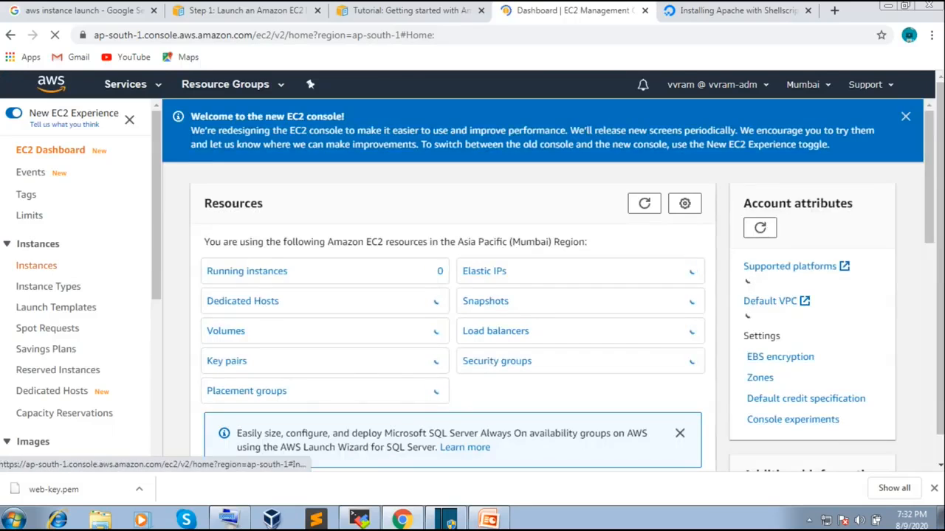
# - Open the Instances list and start the wizard for launching a new EC2 instance
pyautogui.click(37, 265)
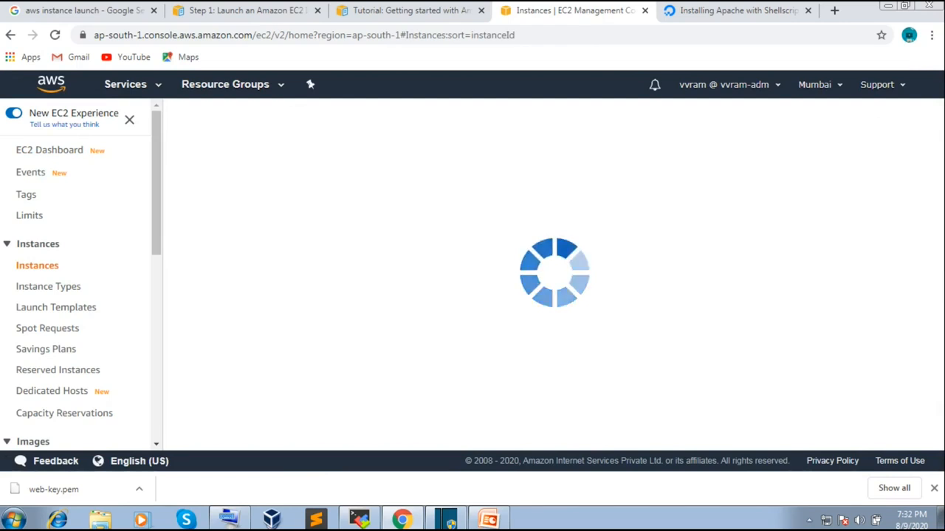
pyautogui.click(214, 116)
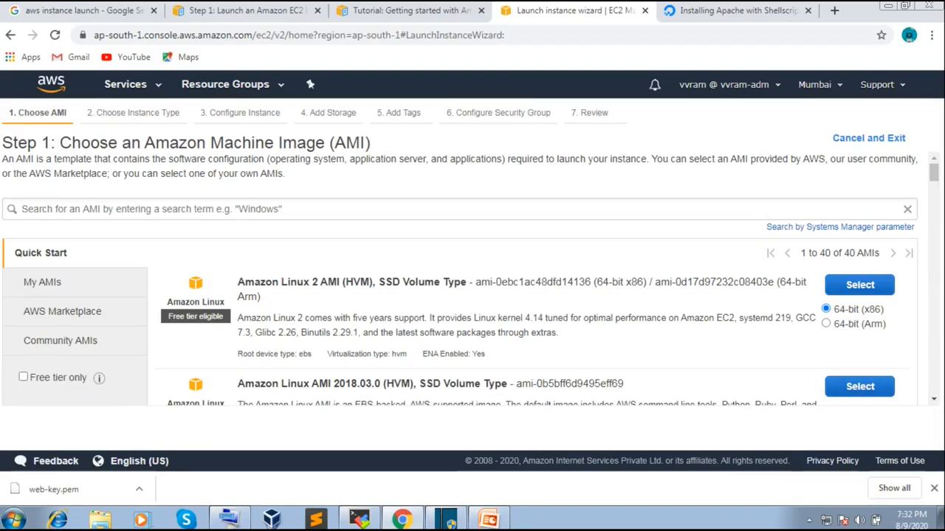
# - Read the introduction to Amazon Machine Images and look through the My AMIs, AWS Marketplace and Community AMIs categories
pyautogui.moveTo(59, 143); pyautogui.dragTo(371, 142)
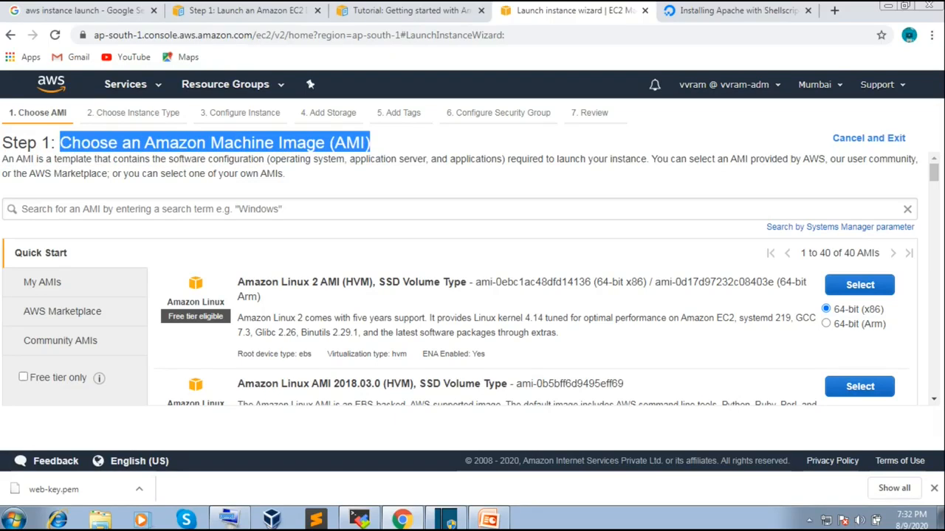
pyautogui.moveTo(171, 158); pyautogui.dragTo(287, 160)
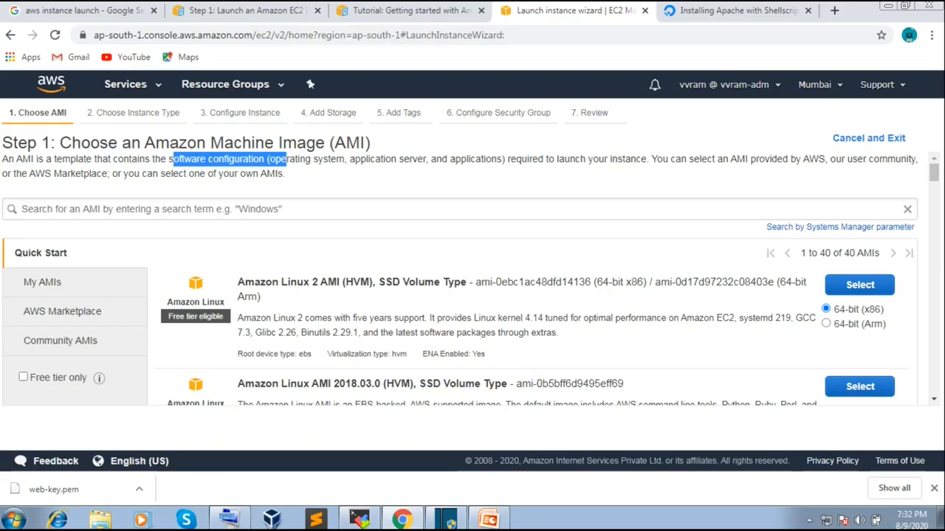
pyautogui.click(286, 160)
pyautogui.moveTo(269, 159); pyautogui.dragTo(285, 173)
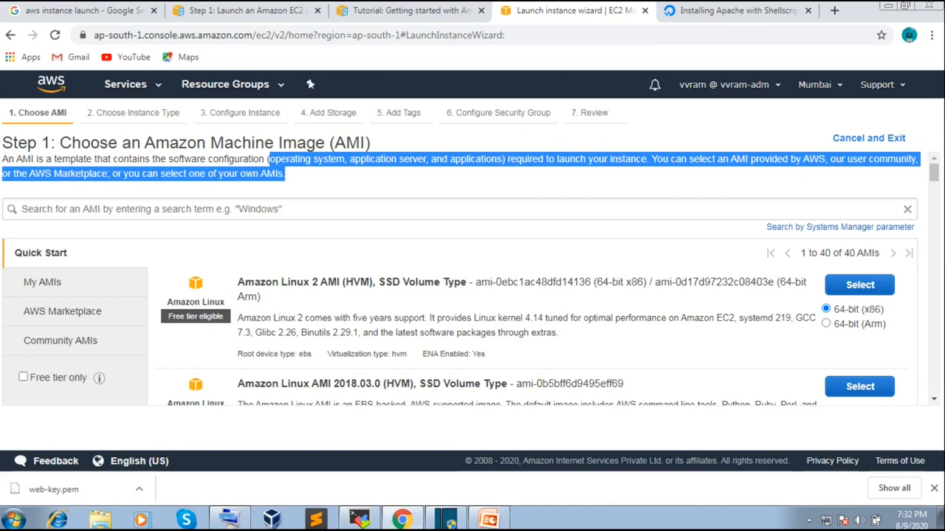
pyautogui.click(42, 283)
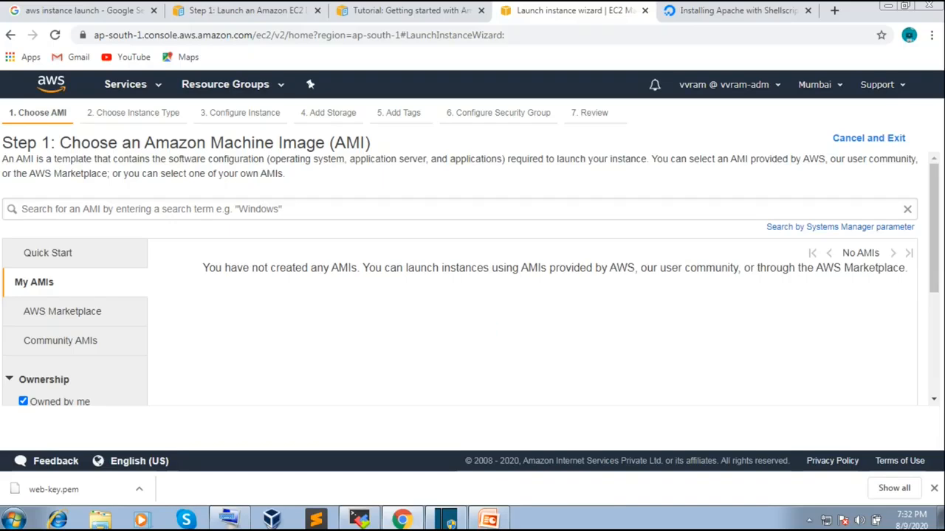
pyautogui.click(62, 311)
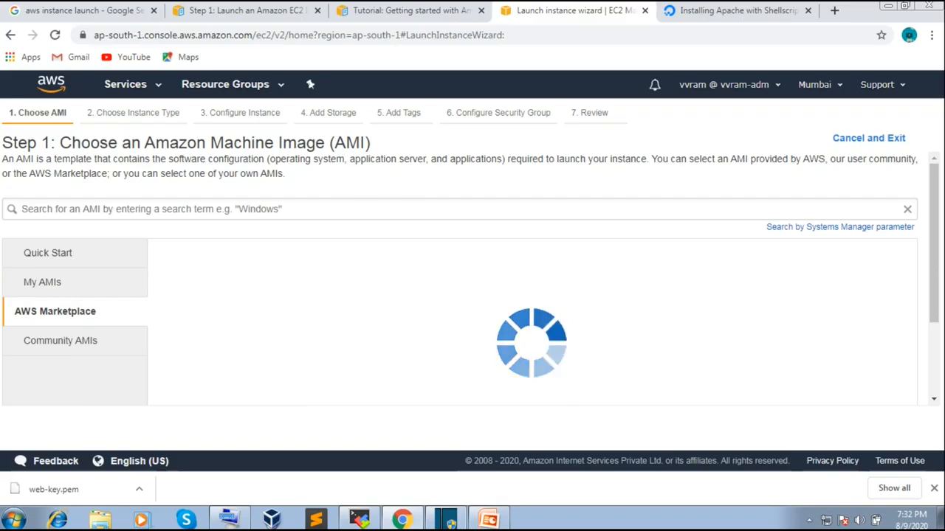
pyautogui.scroll(-2, 473, 281)
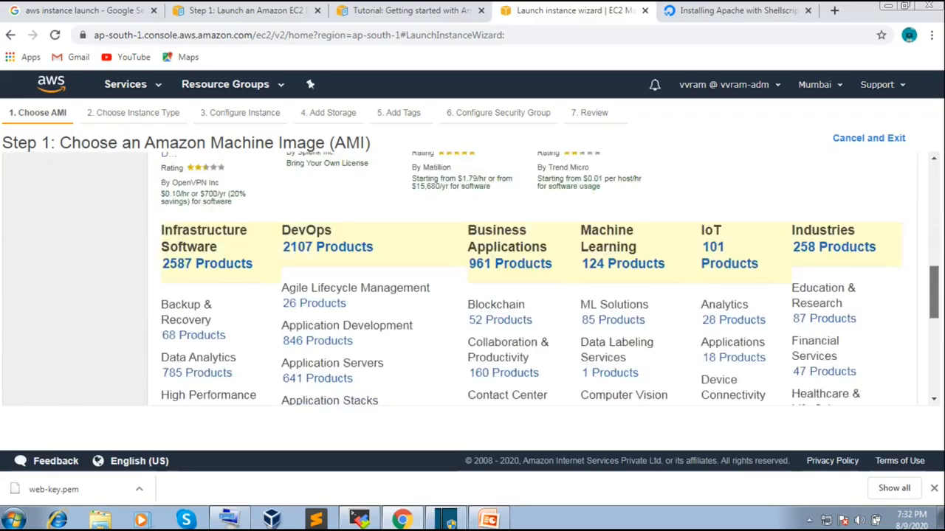
pyautogui.moveTo(933, 216); pyautogui.dragTo(934, 215)
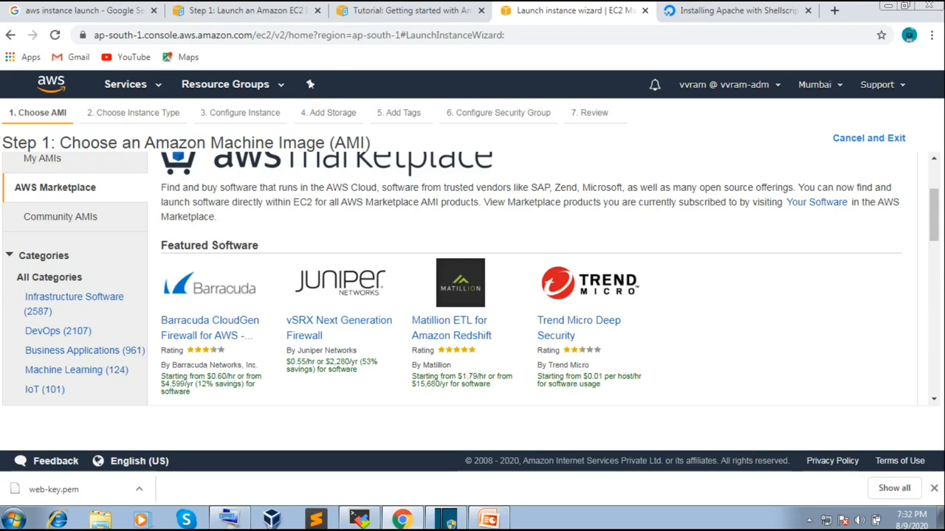
pyautogui.click(60, 217)
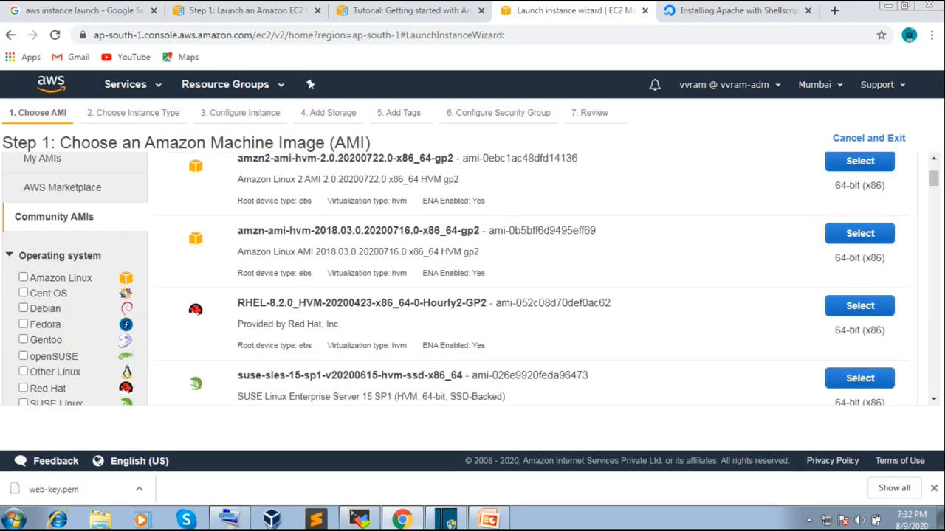
pyautogui.moveTo(933, 177)
pyautogui.mouseDown()
pyautogui.moveTo(933, 169)
pyautogui.moveTo(933, 219)
pyautogui.moveTo(934, 170)
pyautogui.mouseUp()
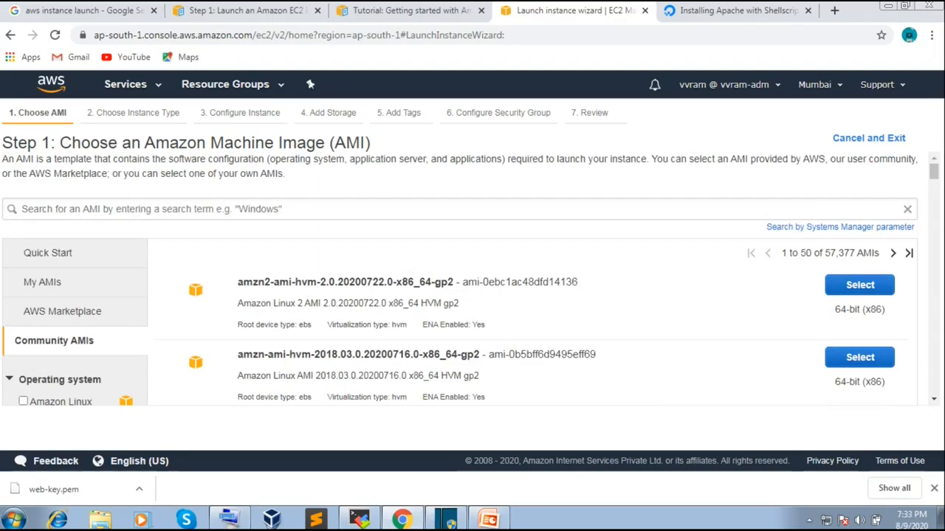
# - Limit the Quick Start images to the free tier and select the 64-bit (x86) Amazon Linux 2 AMI (HVM), SSD Volume Type
pyautogui.click(48, 253)
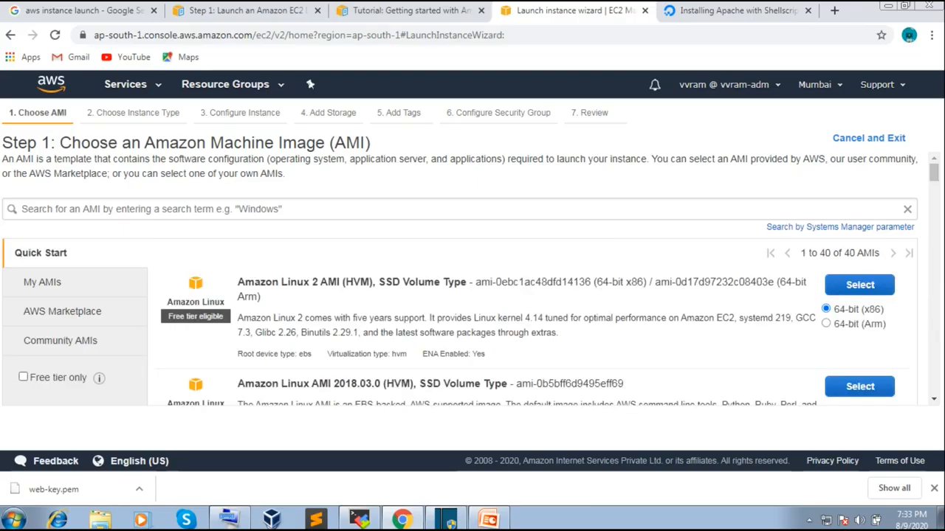
pyautogui.click(23, 377)
pyautogui.moveTo(473, 318); pyautogui.dragTo(607, 318)
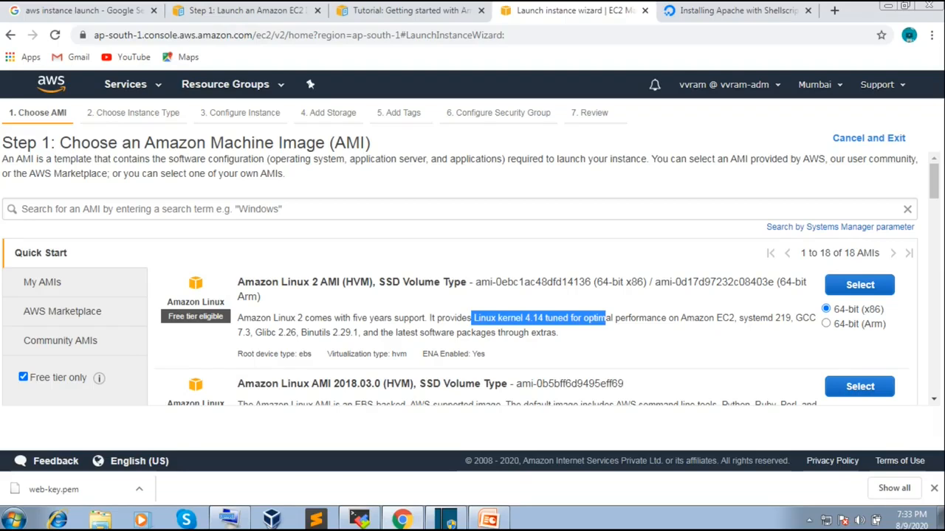
pyautogui.click(860, 285)
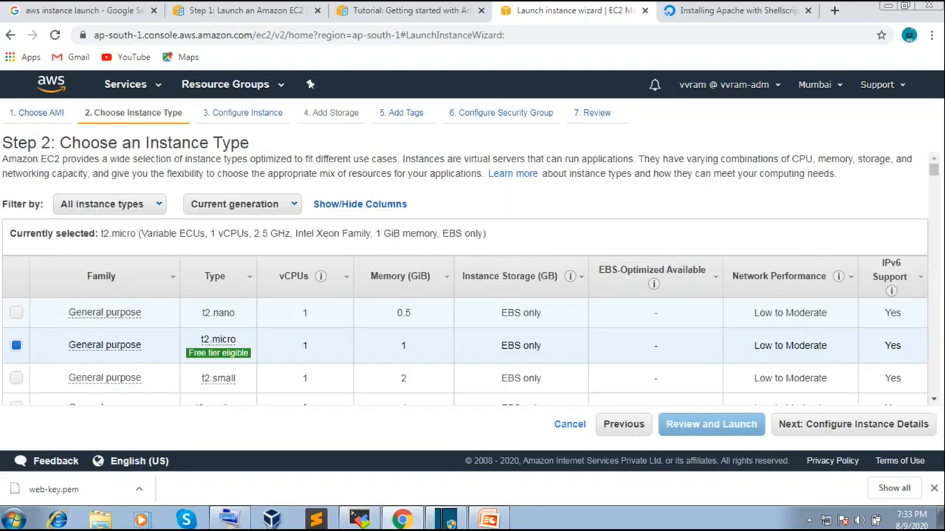
# - Review the instance types by filtering for General purpose, Compute optimized, GPU instances, Memory optimized and Storage optimized in turn
pyautogui.click(109, 205)
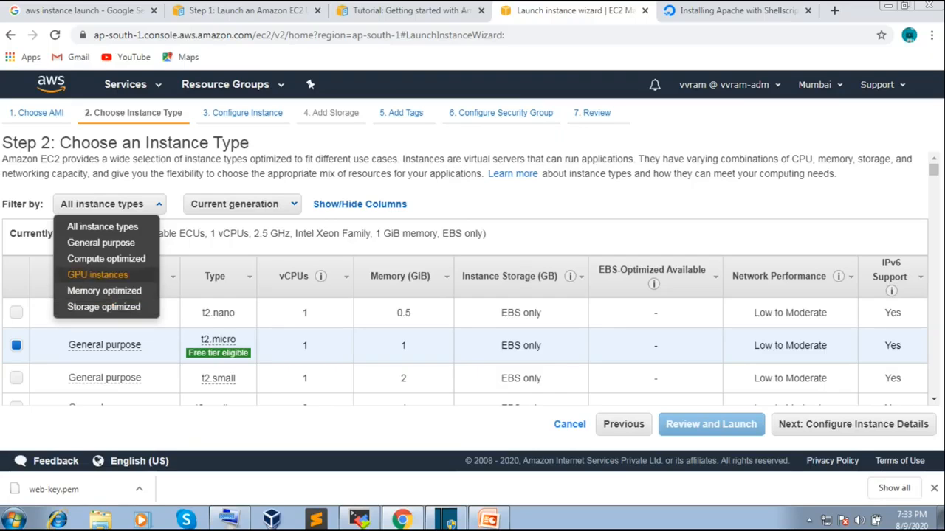
pyautogui.click(102, 243)
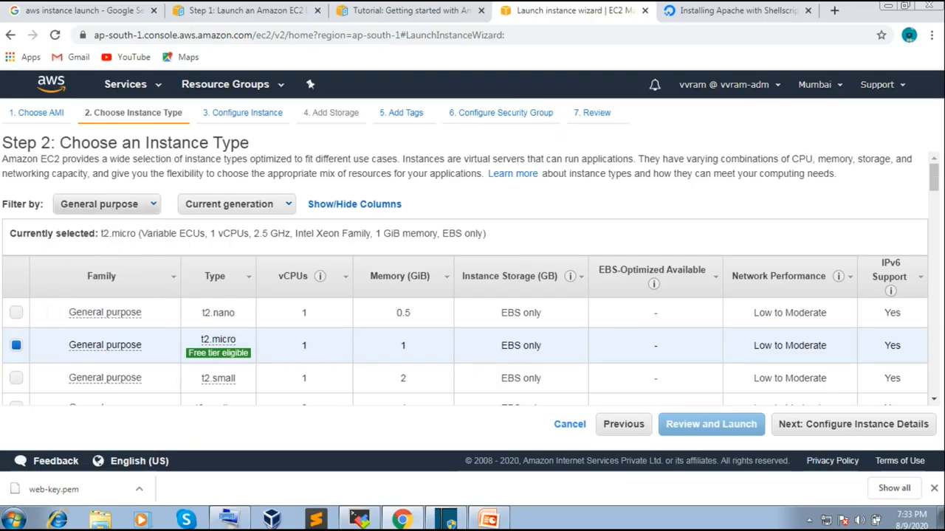
pyautogui.click(107, 205)
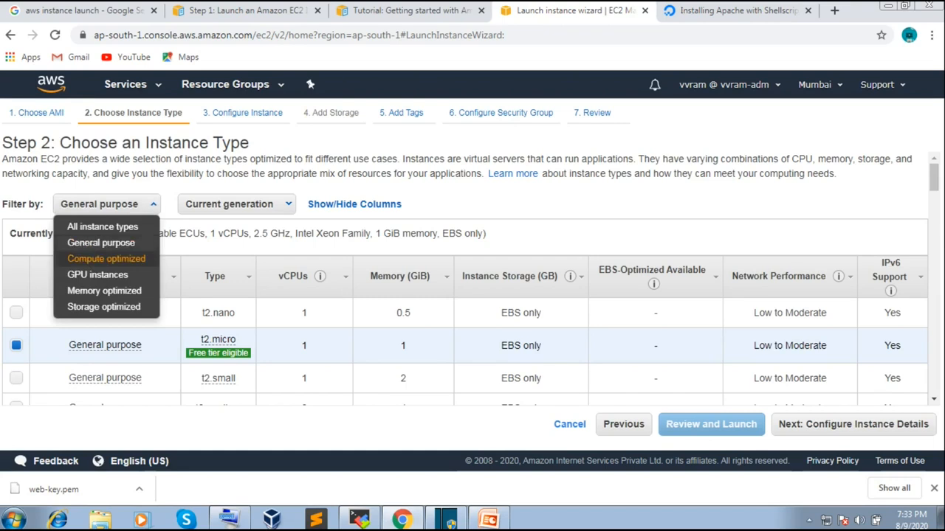
pyautogui.click(106, 258)
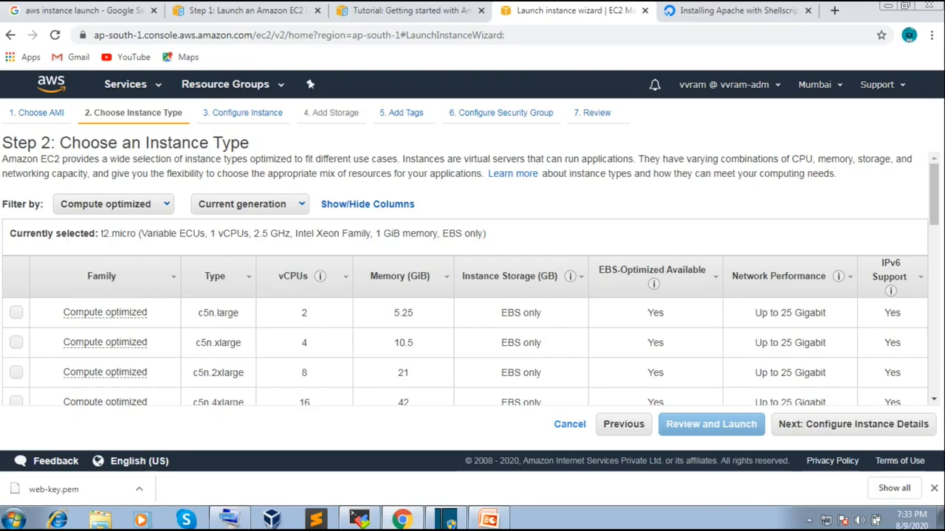
pyautogui.click(113, 205)
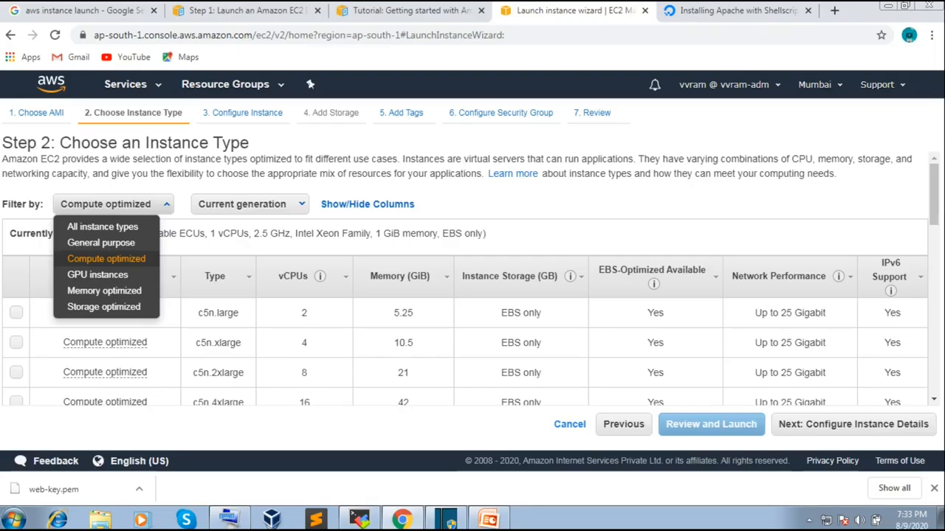
pyautogui.press('Down')
pyautogui.press('Return')
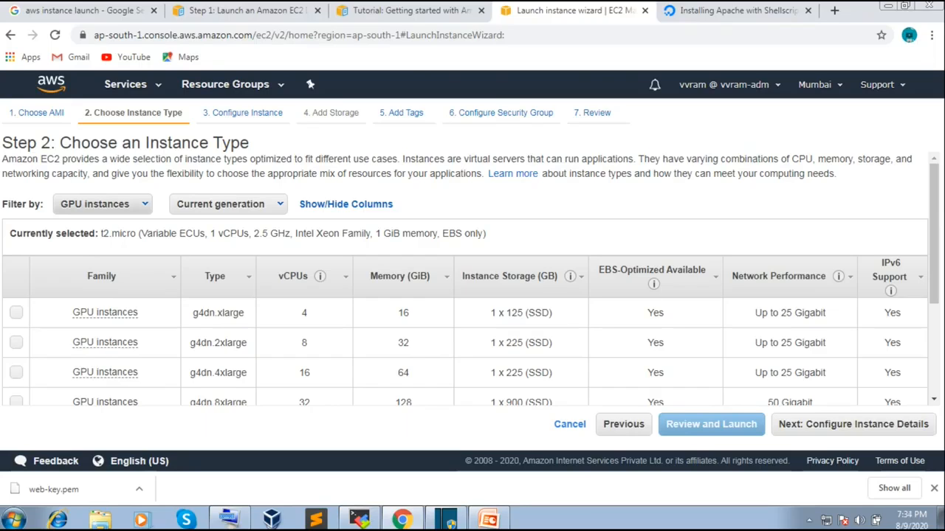
pyautogui.click(103, 204)
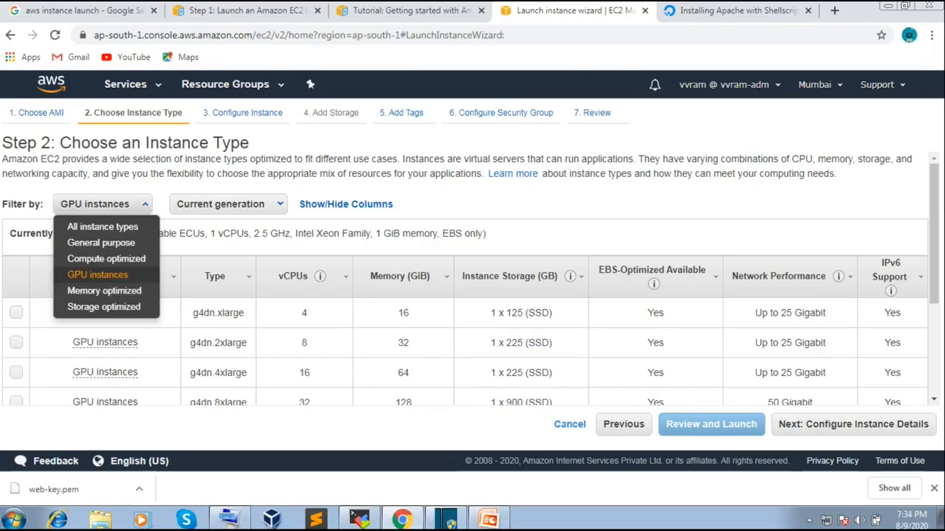
pyautogui.click(104, 291)
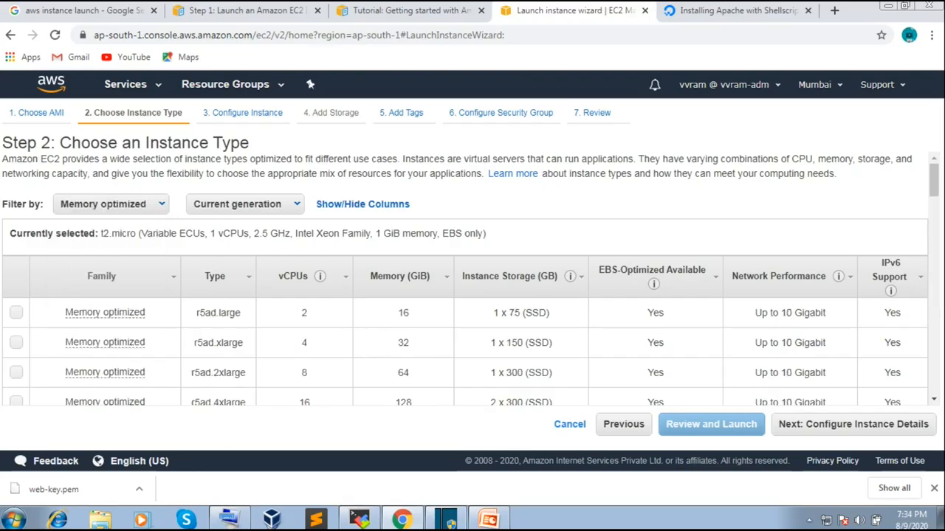
pyautogui.click(110, 205)
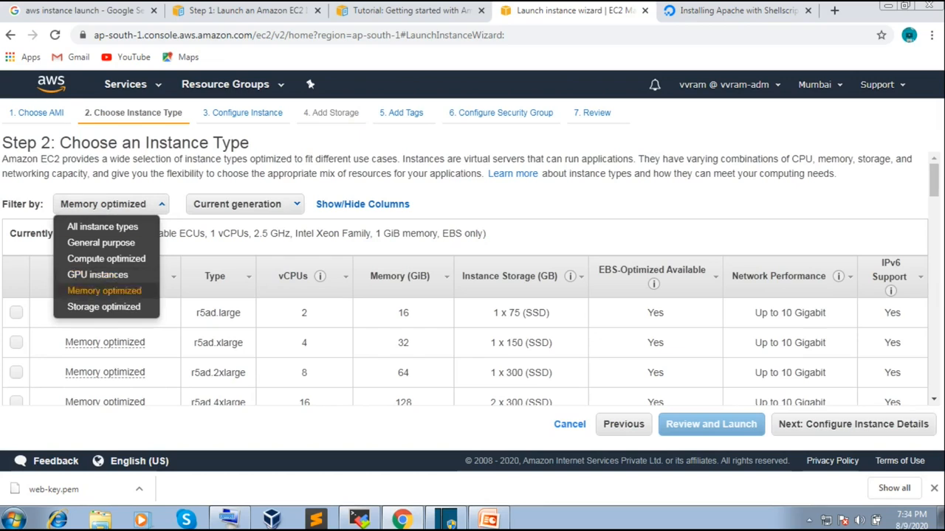
pyautogui.click(104, 306)
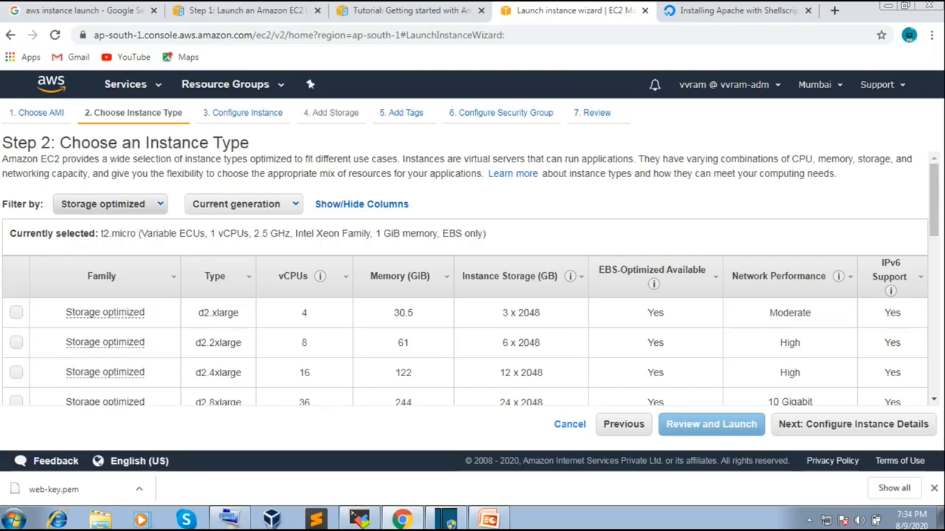
# - Filter the instance types to General purpose, keep t2.micro selected and proceed to the instance details configuration
pyautogui.click(110, 205)
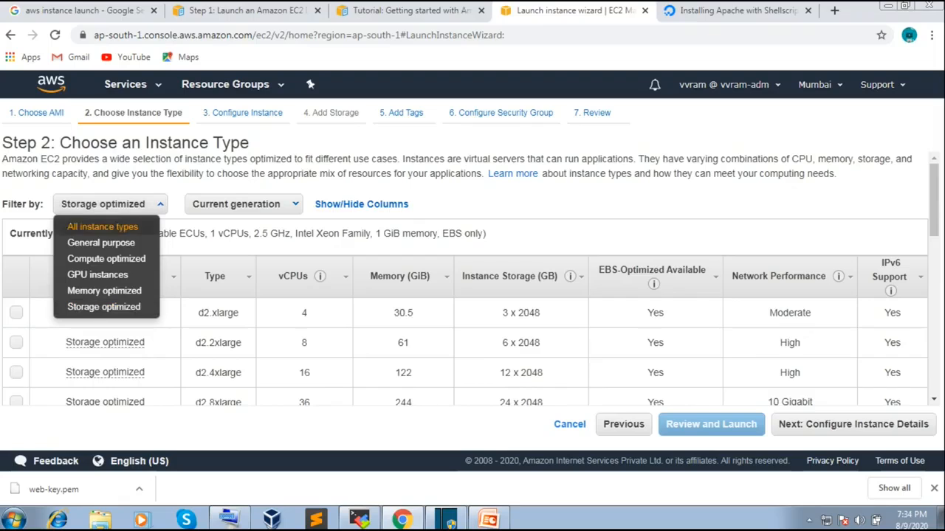
pyautogui.press('Return')
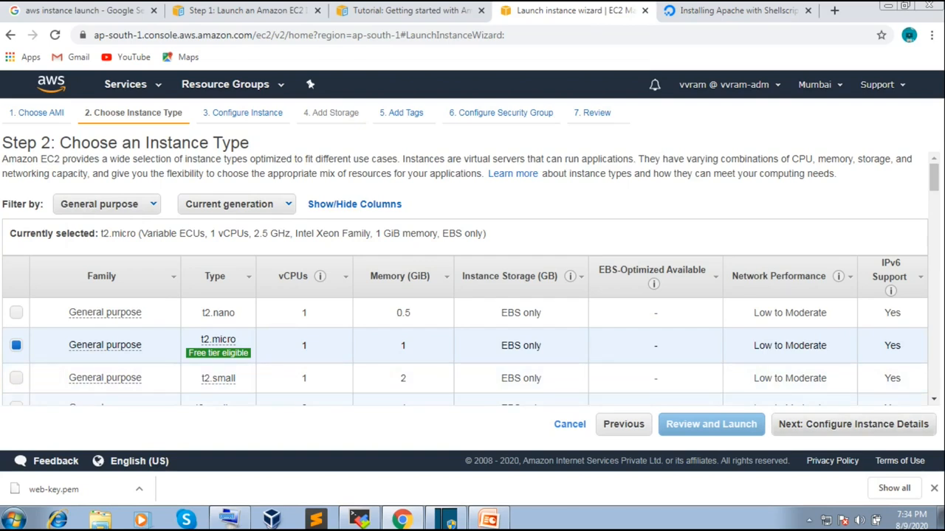
pyautogui.click(854, 425)
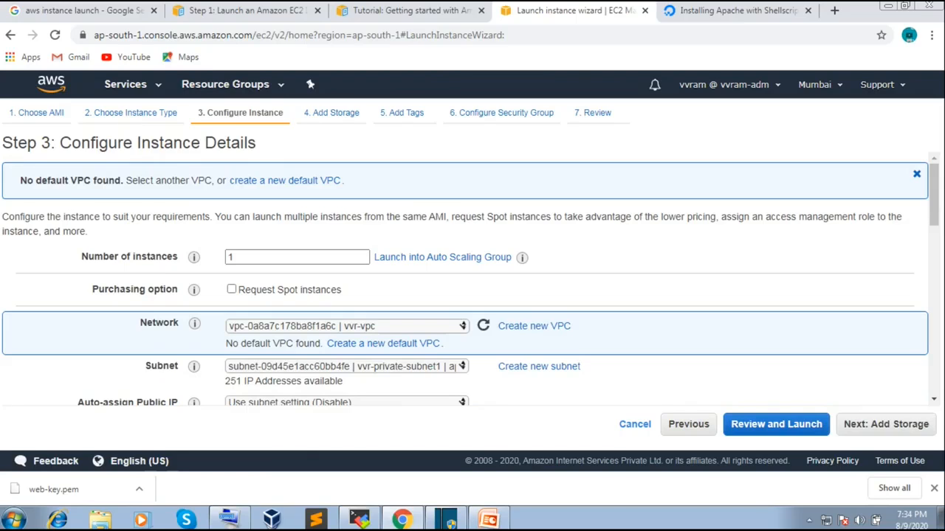
# - Try 2 as the number of instances and restore it to 1, and turn the Spot instances request on and off again
pyautogui.doubleClick(231, 257)
pyautogui.press('BackSpace')
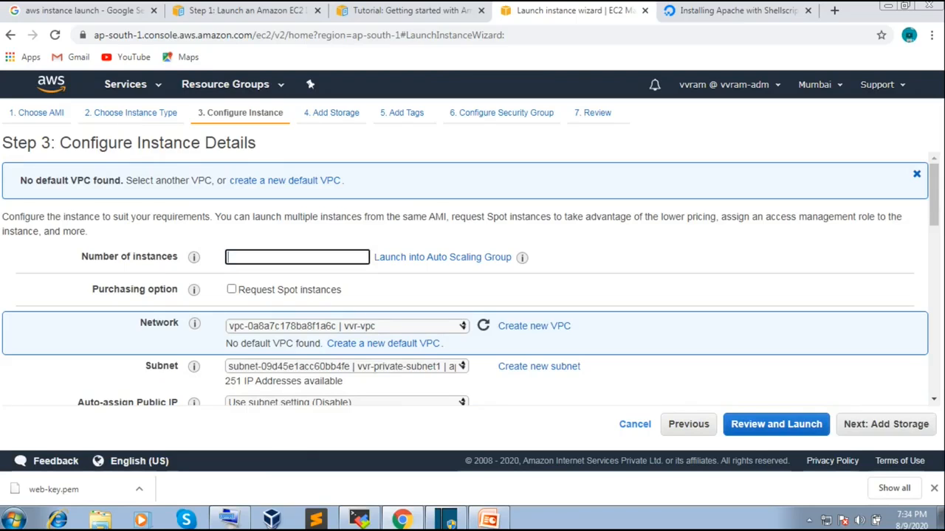
pyautogui.write('2')
pyautogui.press('BackSpace')
pyautogui.write('1')
pyautogui.click(591, 289)
pyautogui.click(232, 289)
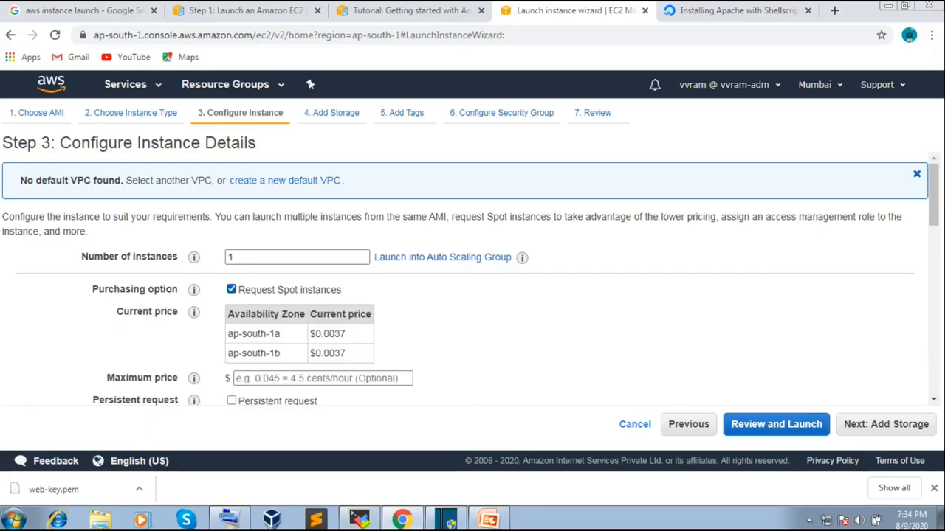
pyautogui.click(231, 290)
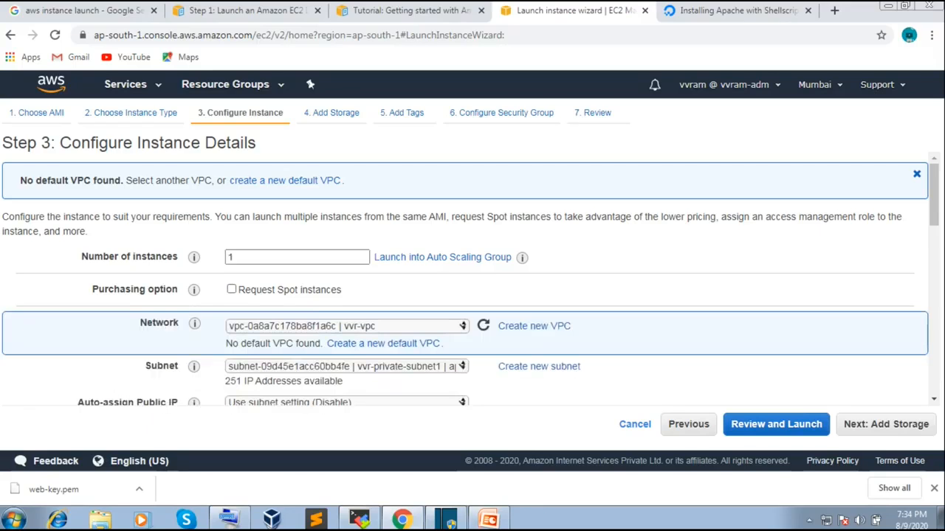
# - Choose vvr-vpc as the instance's network and vvr-public-subnet1 in ap-south-1a as its subnet
pyautogui.scroll(-1, 473, 281)
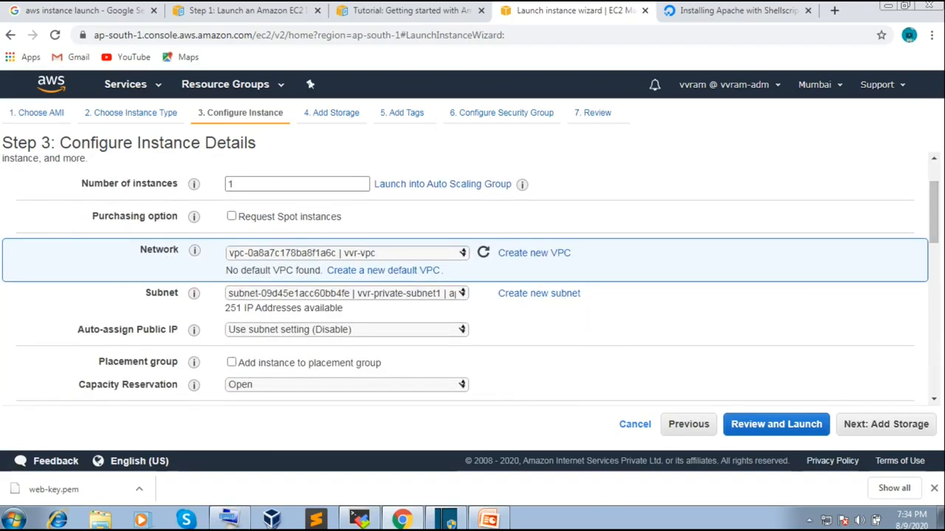
pyautogui.click(347, 253)
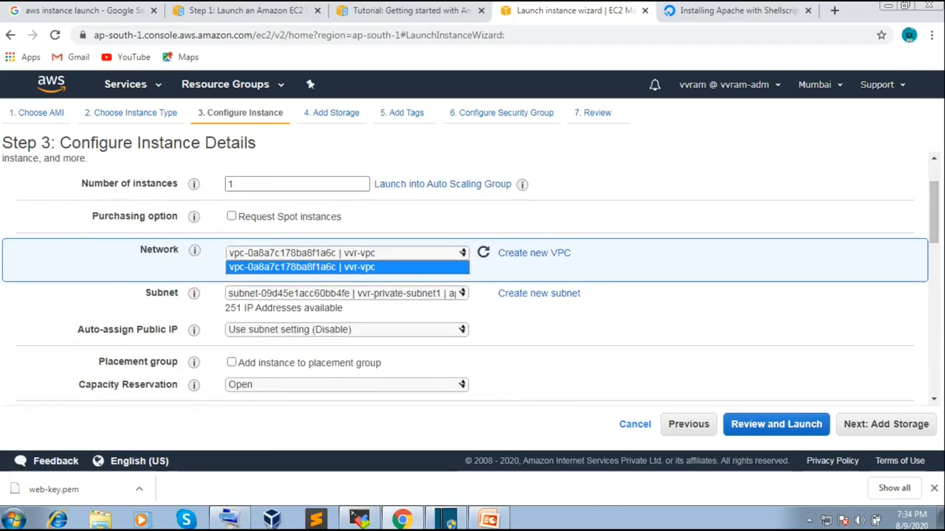
pyautogui.click(346, 267)
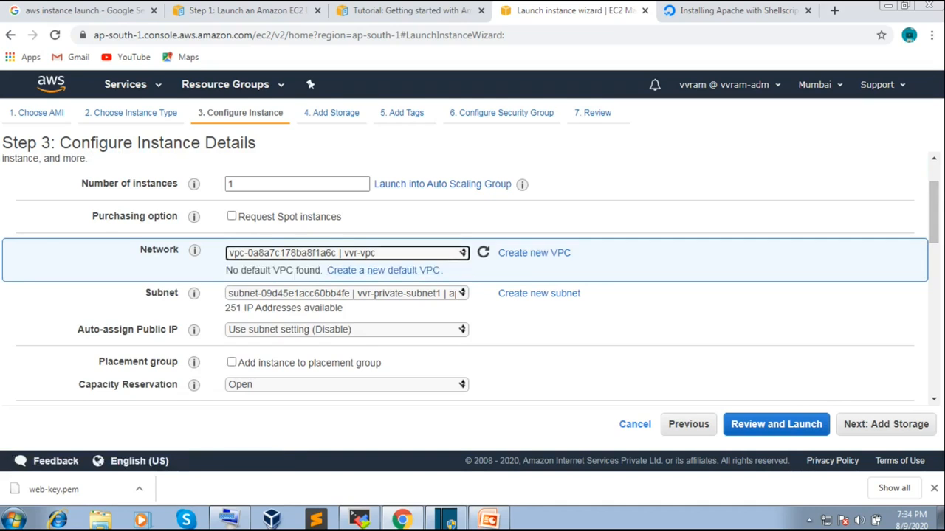
pyautogui.click(347, 294)
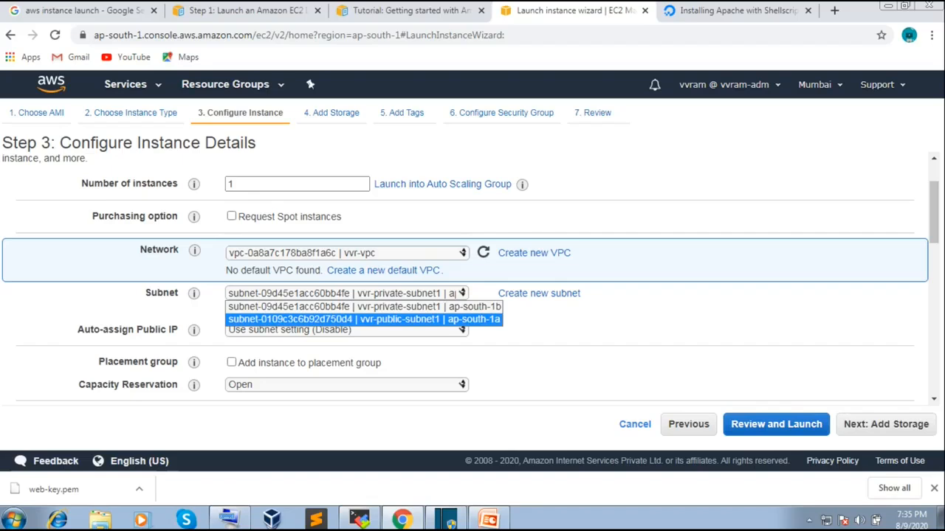
pyautogui.press('Return')
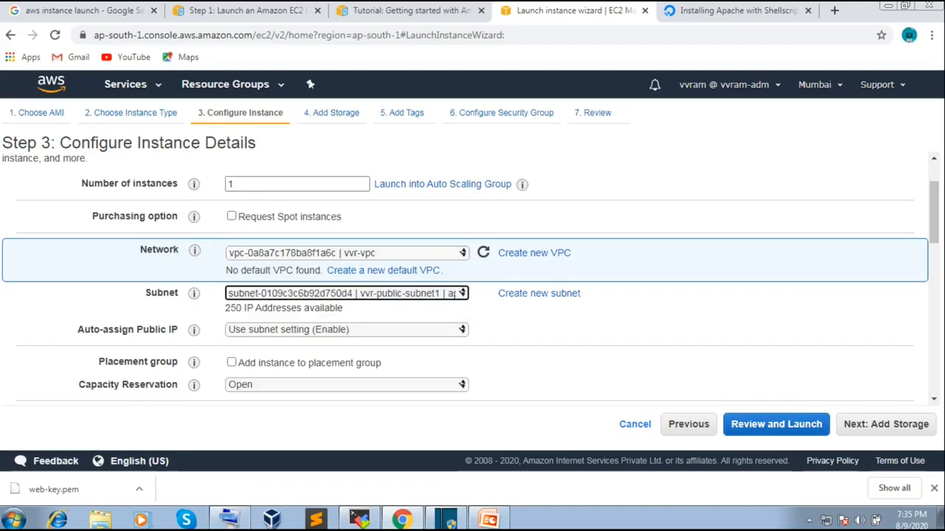
# - Set Auto-assign Public IP to Enable for the instance
pyautogui.click(347, 330)
pyautogui.press('Down')
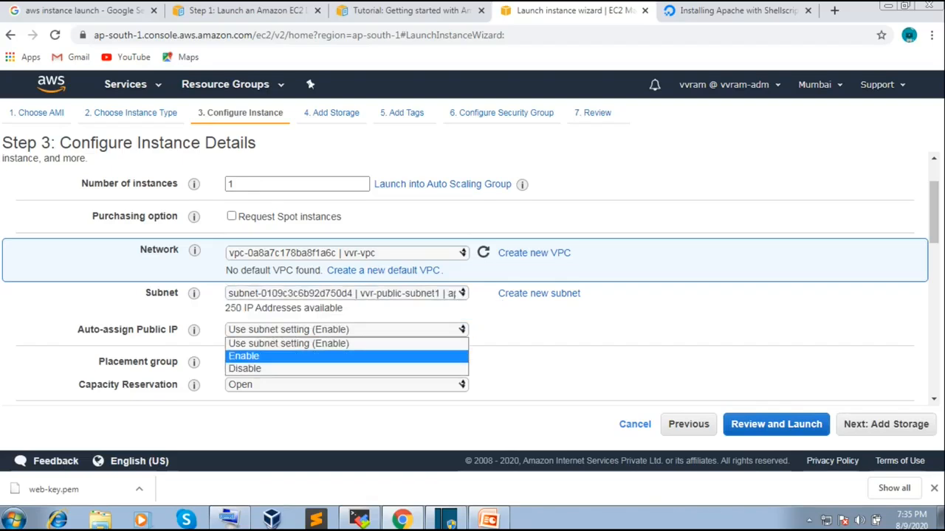
pyautogui.press('Return')
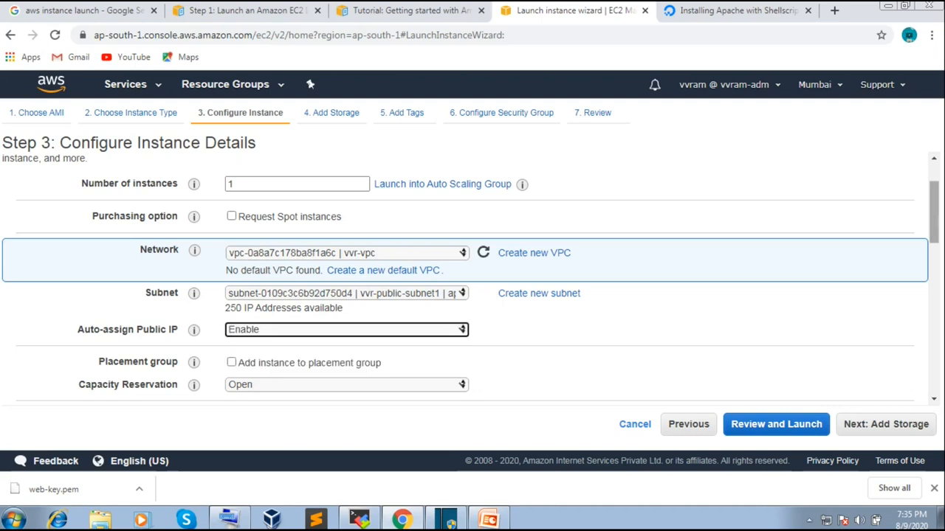
# - Review the Capacity Reservation and IAM role options, keeping Open and None selected
pyautogui.scroll(-3, 472, 281)
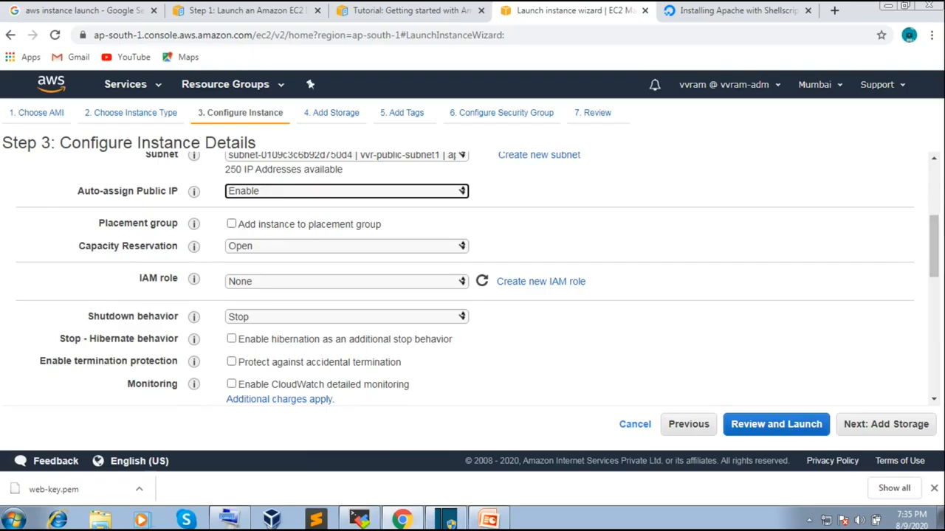
pyautogui.click(347, 247)
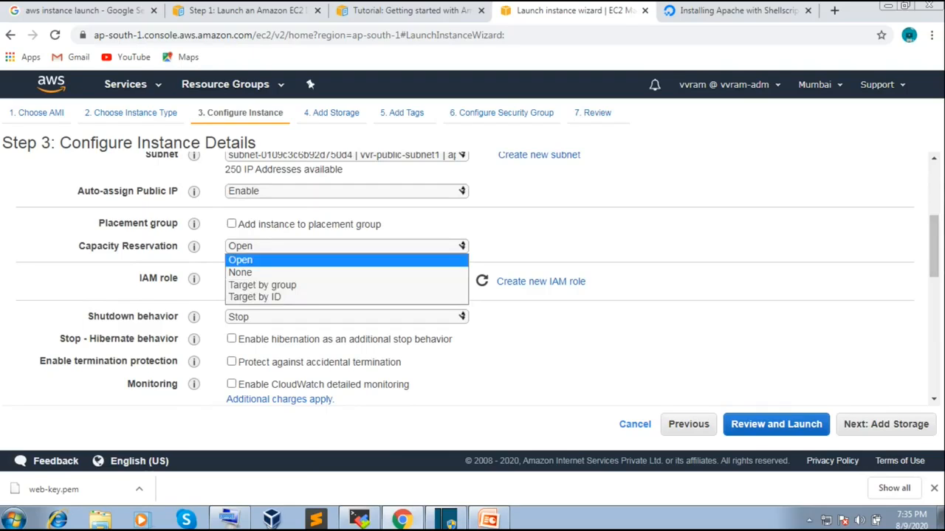
pyautogui.click(347, 260)
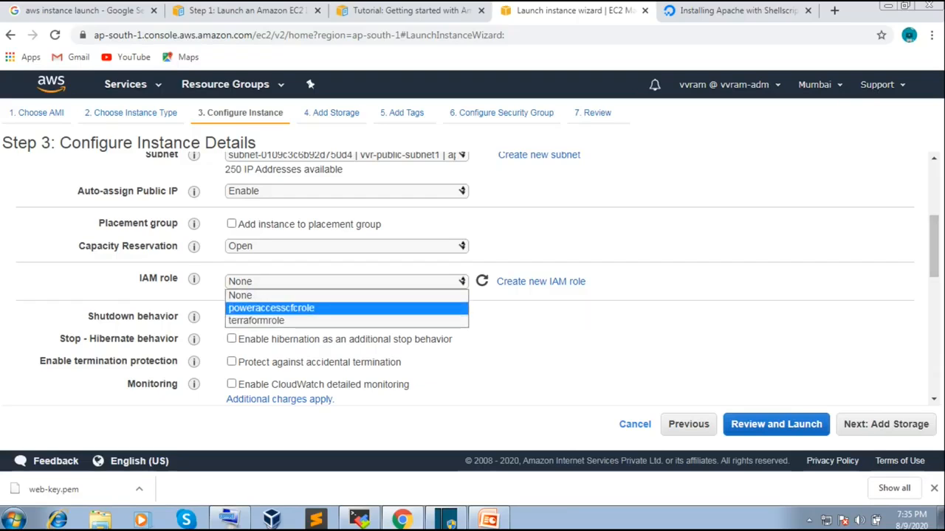
pyautogui.click(295, 295)
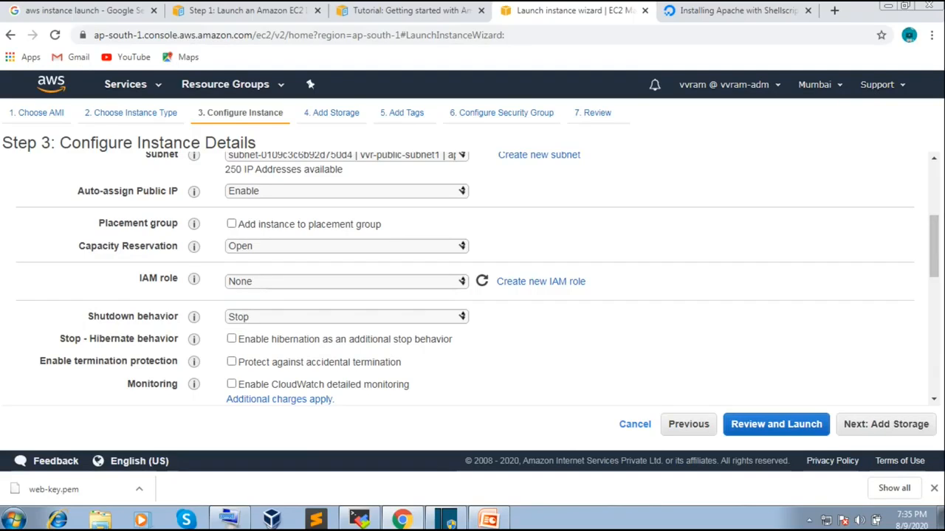
# - Try Terminate as the instance's shutdown behavior and set it back to Stop
pyautogui.scroll(-1, 934, 245)
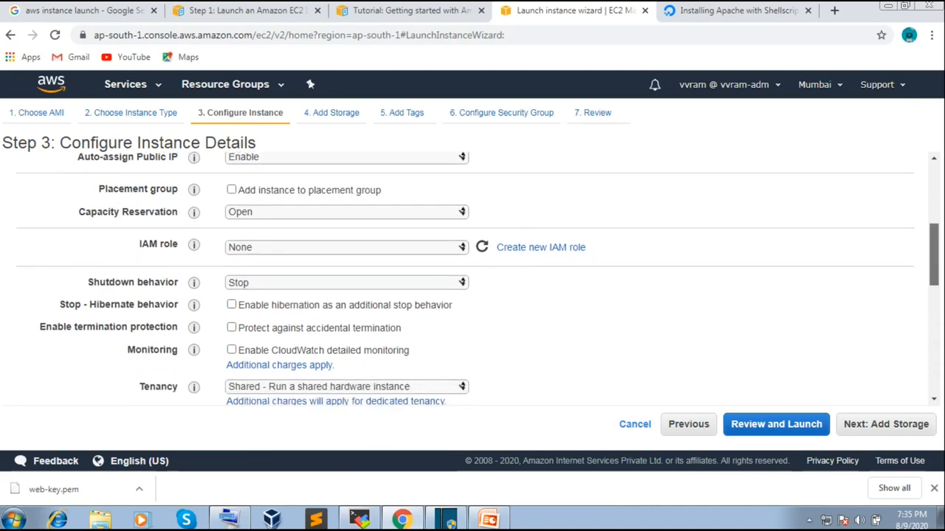
pyautogui.scroll(-1, 477, 278)
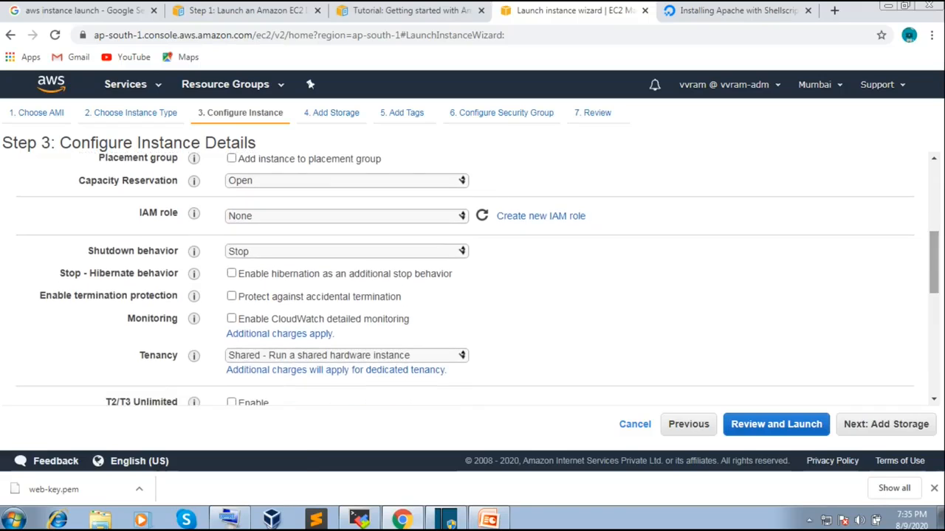
pyautogui.click(346, 251)
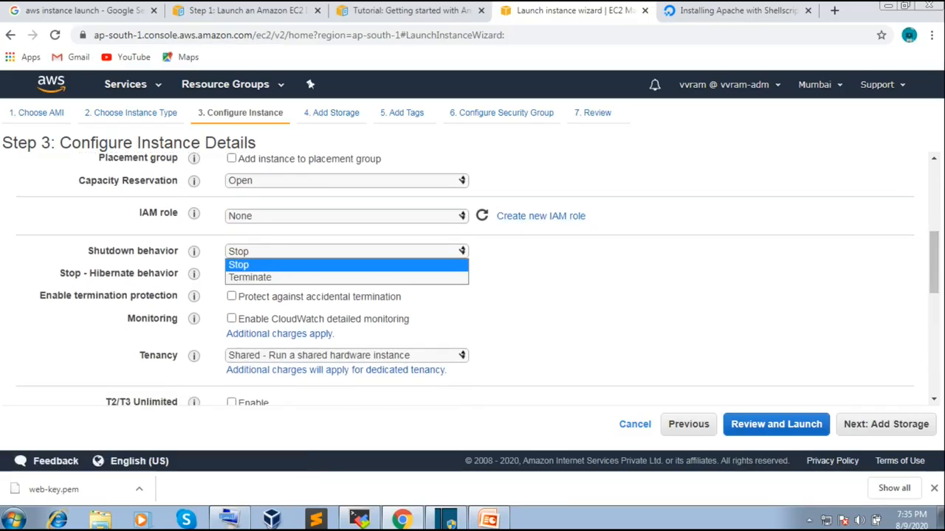
pyautogui.click(346, 251)
pyautogui.click(346, 252)
pyautogui.click(346, 277)
pyautogui.click(347, 251)
pyautogui.click(347, 265)
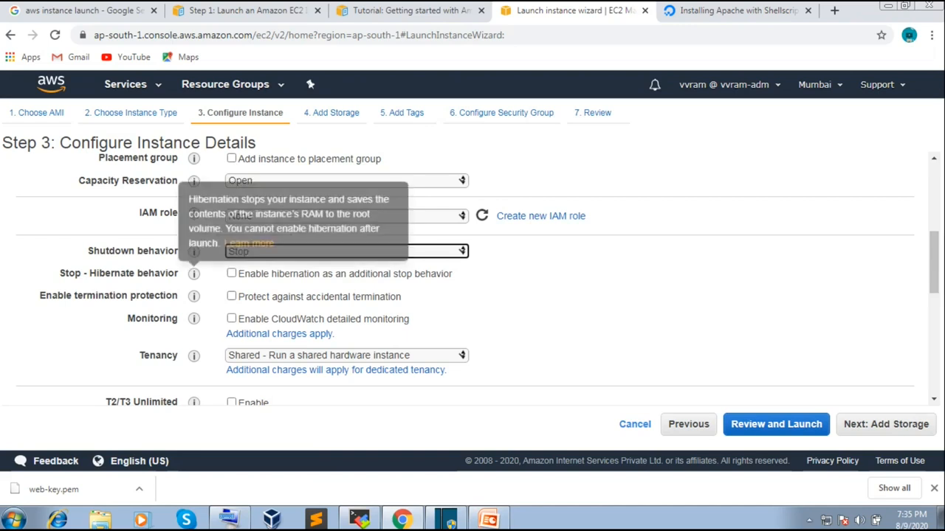
# - Turn protection against accidental termination on and off again, and do the same for CloudWatch detailed monitoring
pyautogui.click(231, 296)
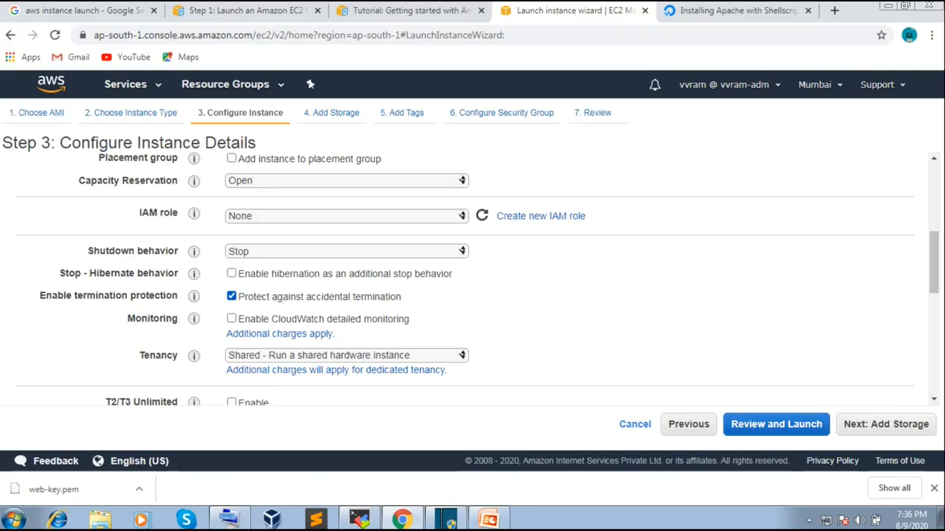
pyautogui.click(232, 296)
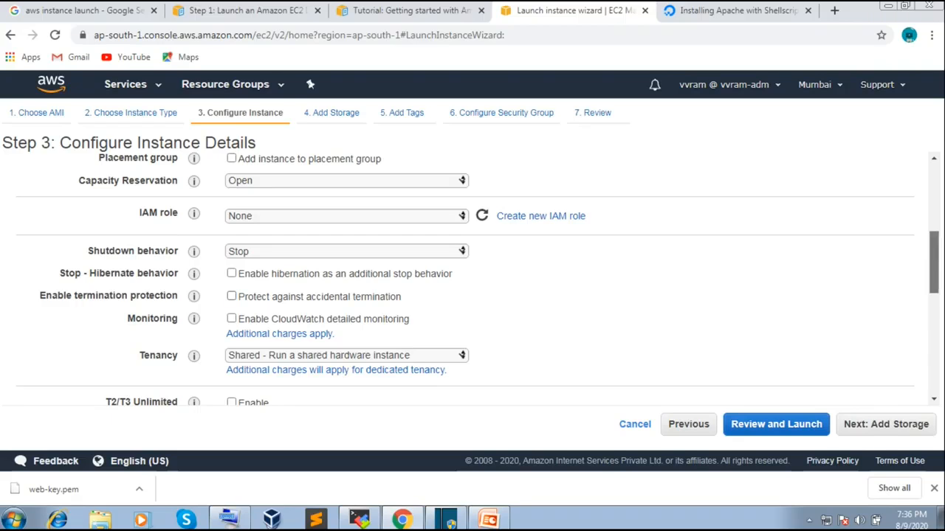
pyautogui.scroll(-1, 477, 282)
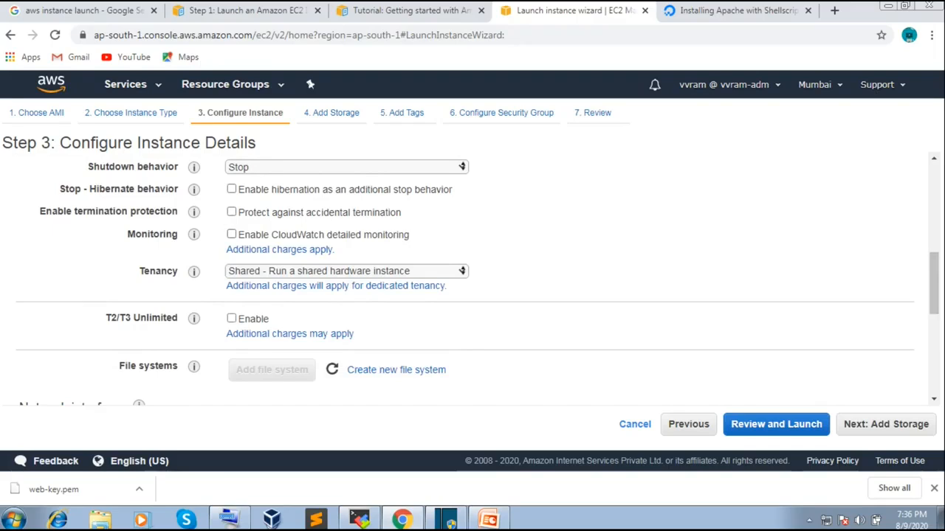
pyautogui.click(231, 234)
pyautogui.click(232, 234)
pyautogui.moveTo(410, 235); pyautogui.dragTo(238, 234)
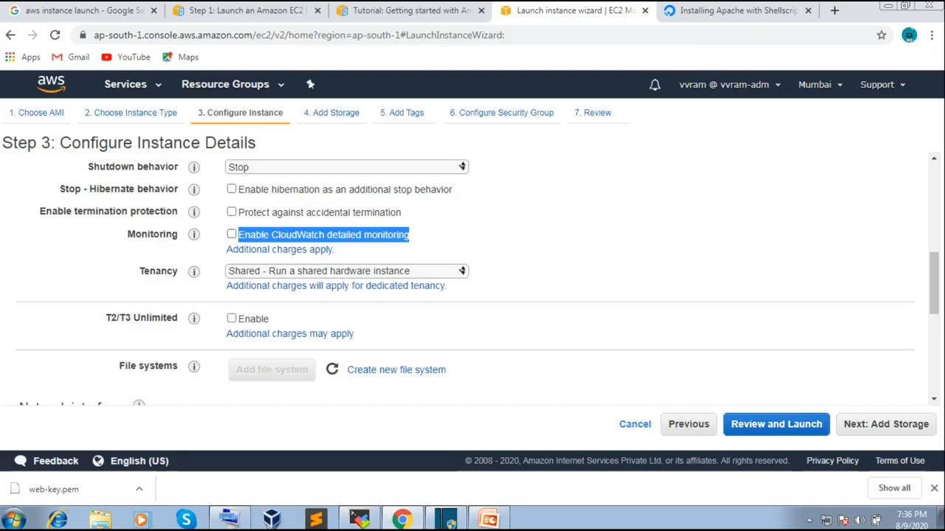
# - Try Dedicated tenancy for the instance, restore Shared - Run a shared hardware instance, and recheck the tenancy options
pyautogui.moveTo(934, 283); pyautogui.dragTo(934, 295)
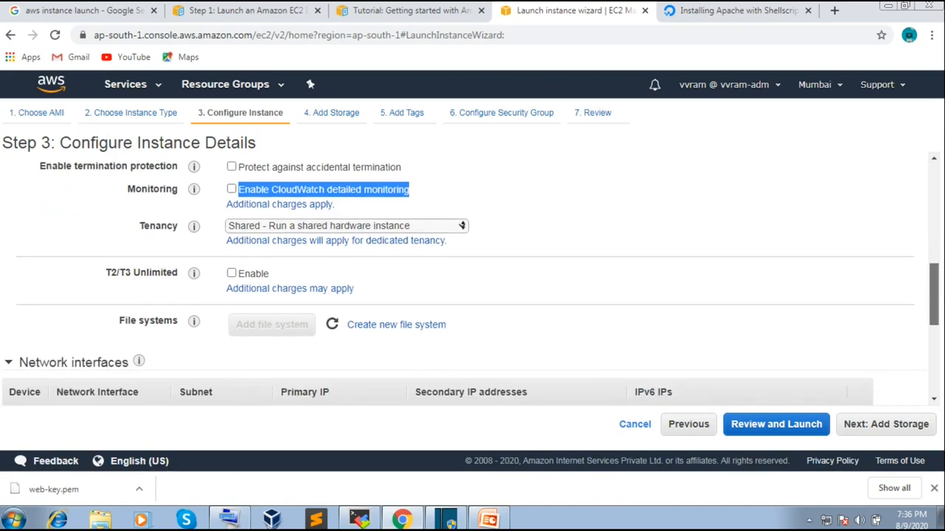
pyautogui.click(346, 226)
pyautogui.click(347, 226)
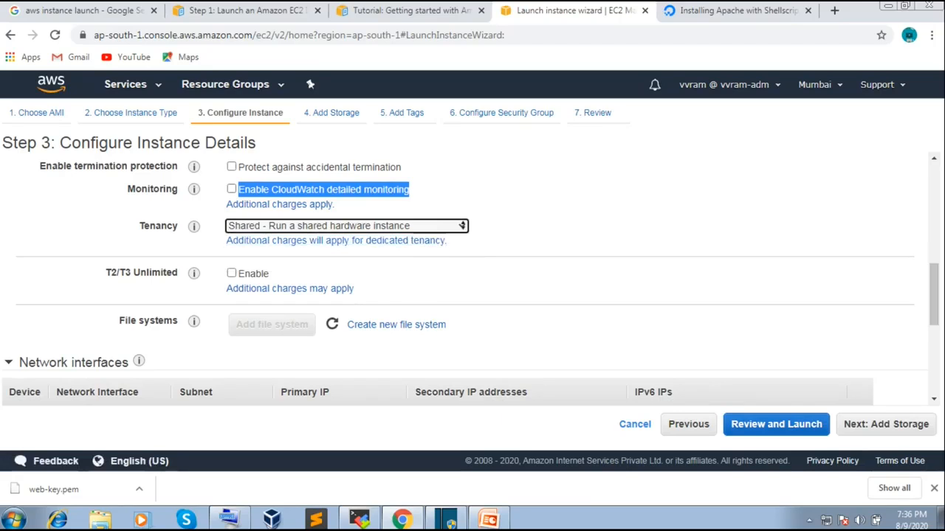
pyautogui.click(347, 225)
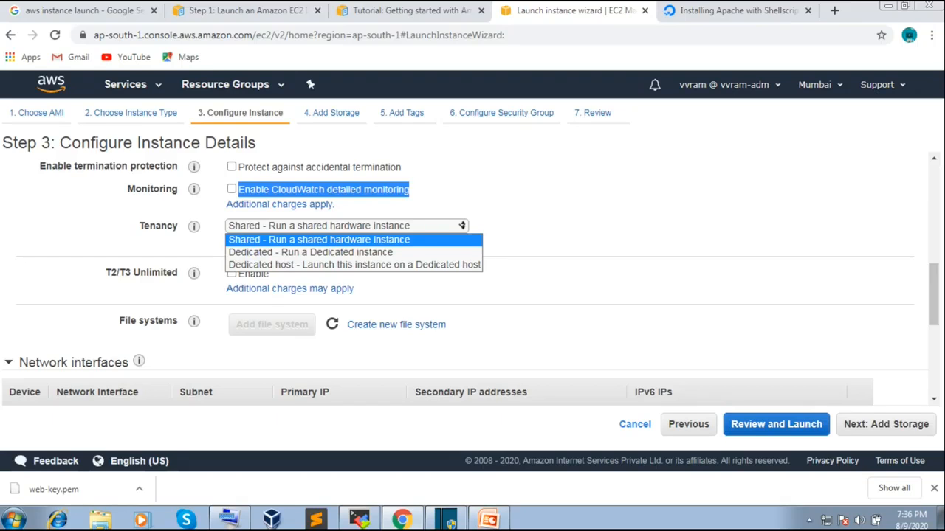
pyautogui.click(347, 226)
pyautogui.click(347, 225)
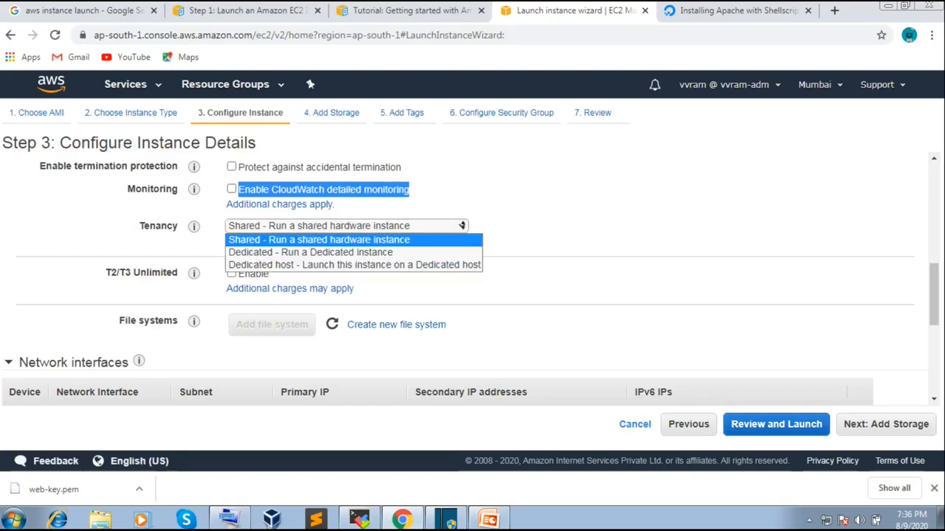
pyautogui.press('Down')
pyautogui.press('Return')
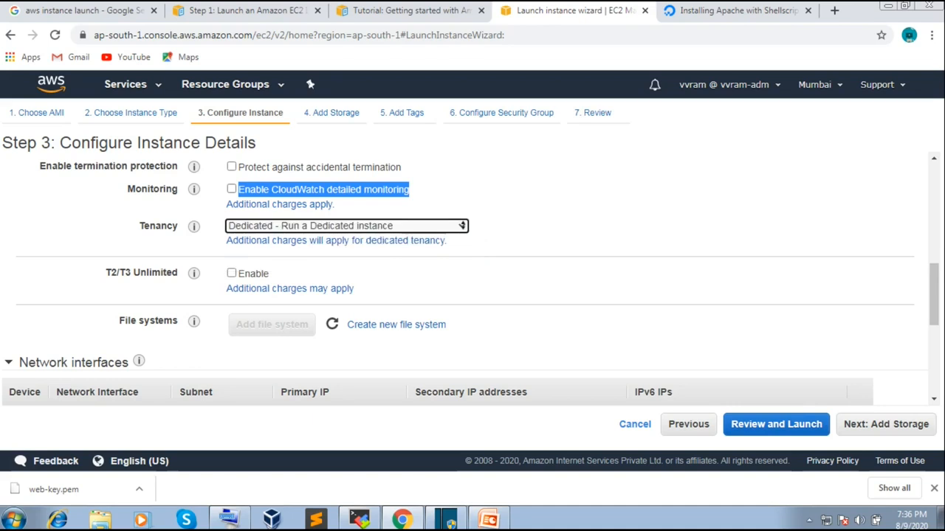
pyautogui.hotkey('alt', 'Down')
pyautogui.press('Up')
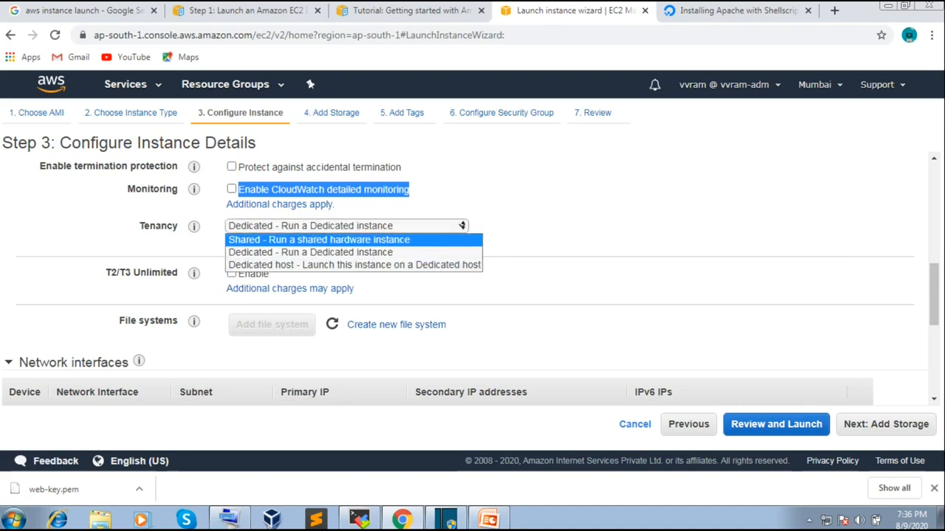
pyautogui.press('Return')
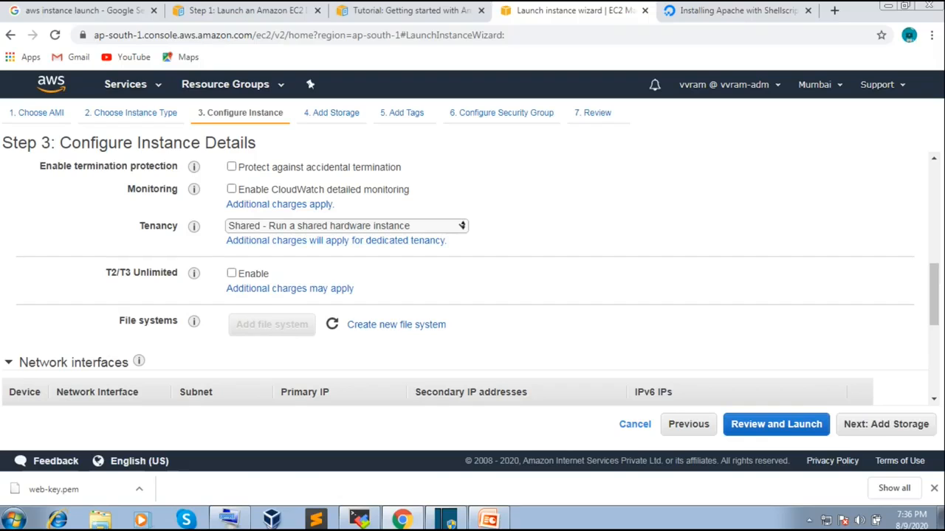
pyautogui.scroll(-1, 470, 279)
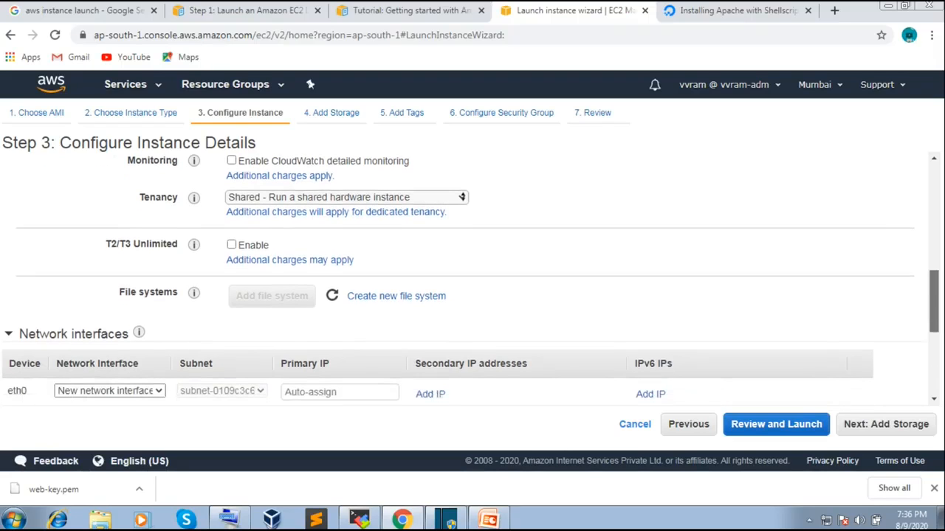
pyautogui.moveTo(933, 301); pyautogui.dragTo(933, 302)
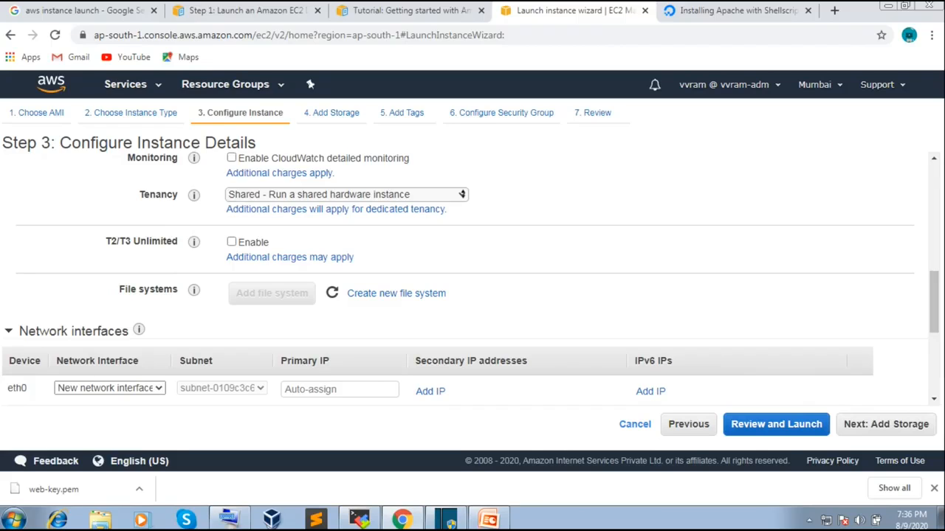
pyautogui.click(347, 195)
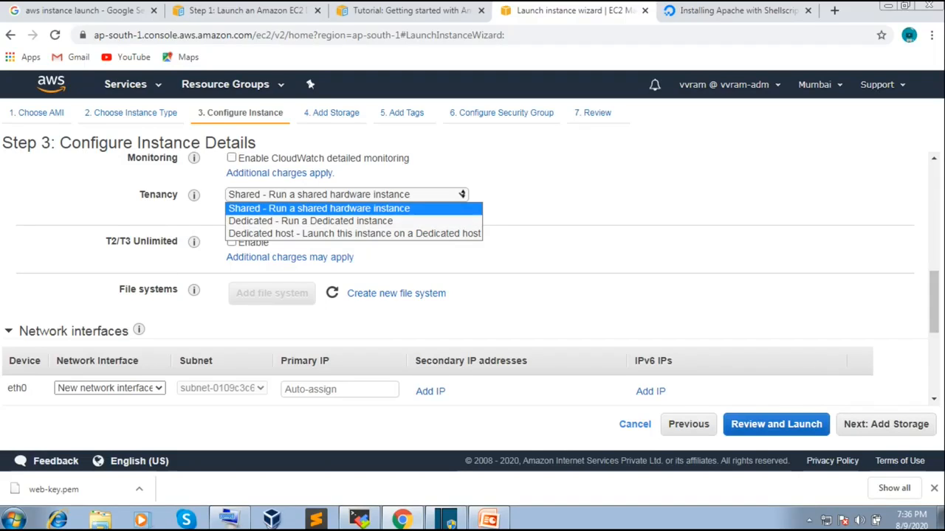
pyautogui.click(462, 194)
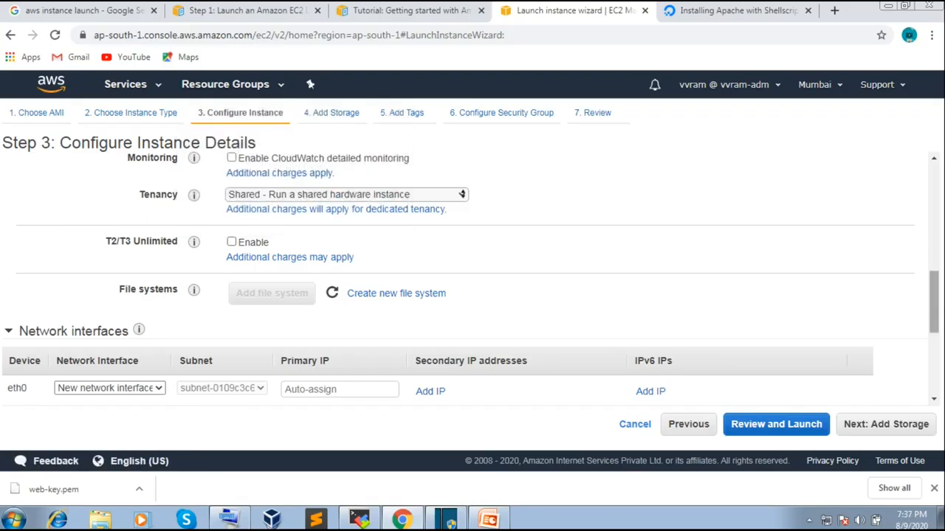
# - Activate the User data field under Advanced Details, and copy the four-line httpd script from slide 3 of the PowerPoint presentation
pyautogui.scroll(-2, 470, 279)
pyautogui.scroll(-2, 470, 279)
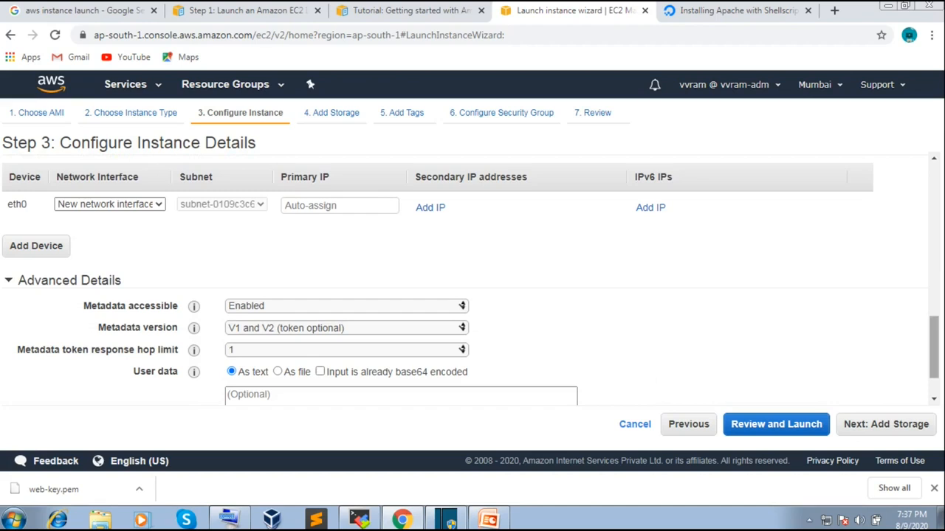
pyautogui.scroll(-1, 470, 276)
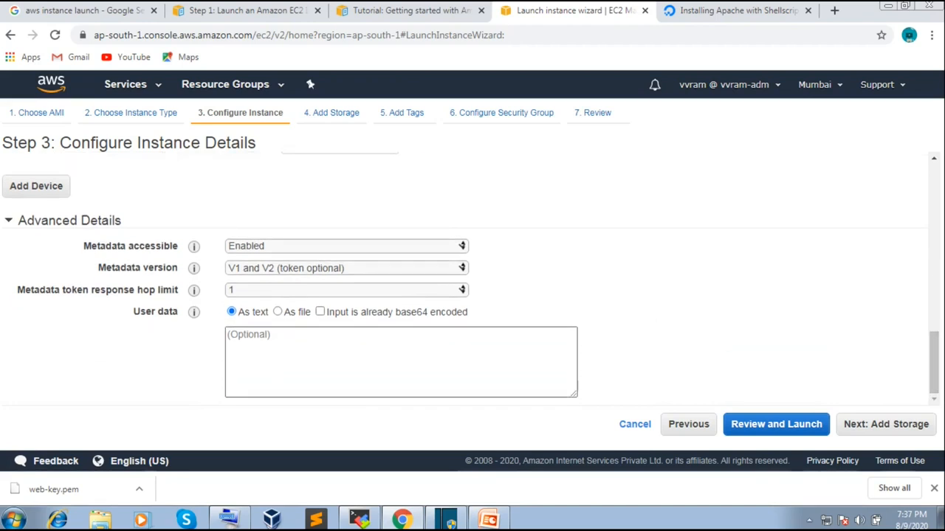
pyautogui.click(401, 361)
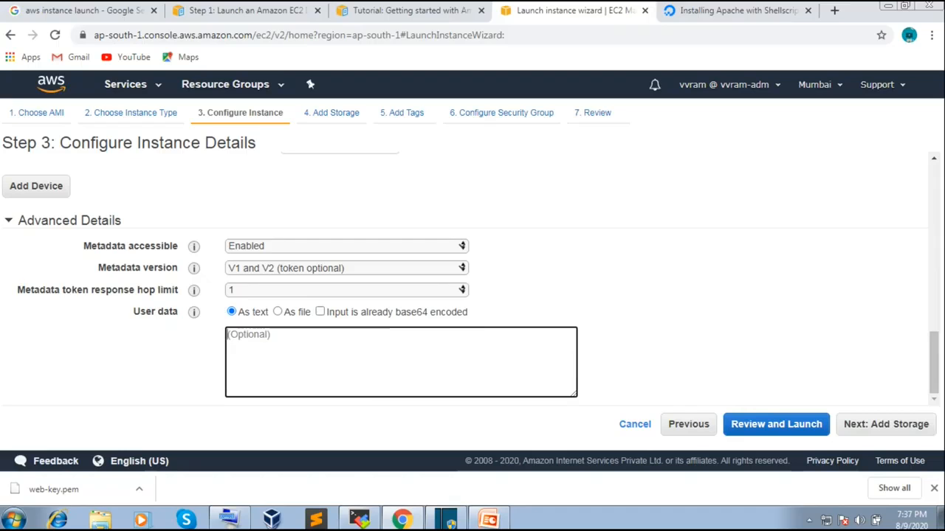
pyautogui.hotkey('alt', 'Tab')
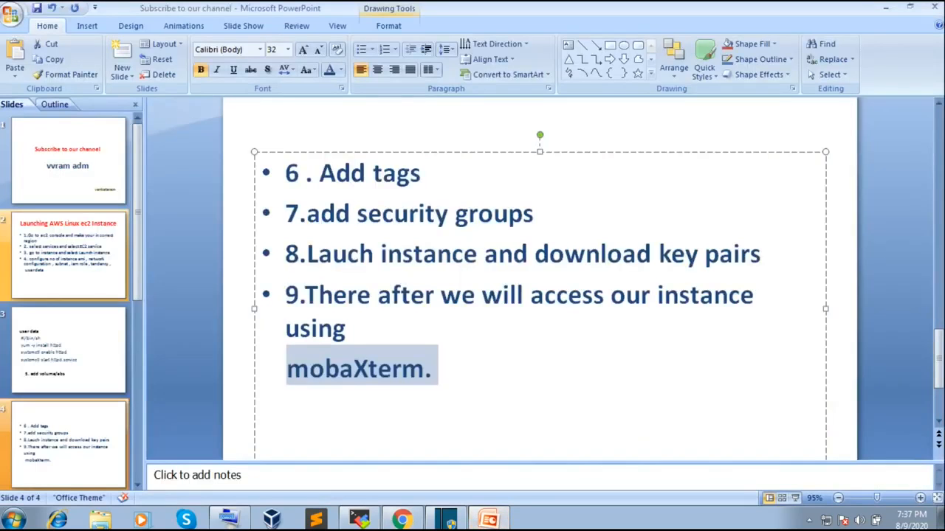
pyautogui.click(61, 365)
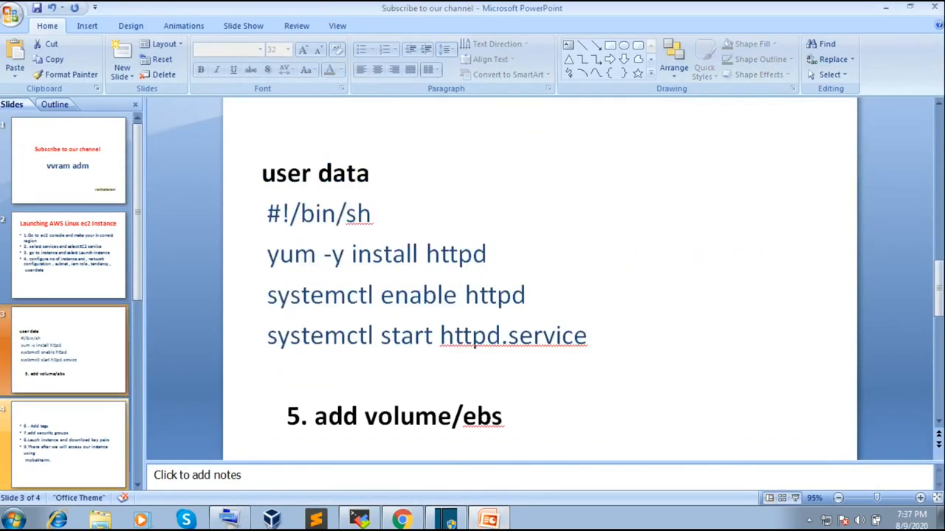
pyautogui.moveTo(268, 214); pyautogui.dragTo(595, 337)
pyautogui.hotkey('ctrl', 'c')
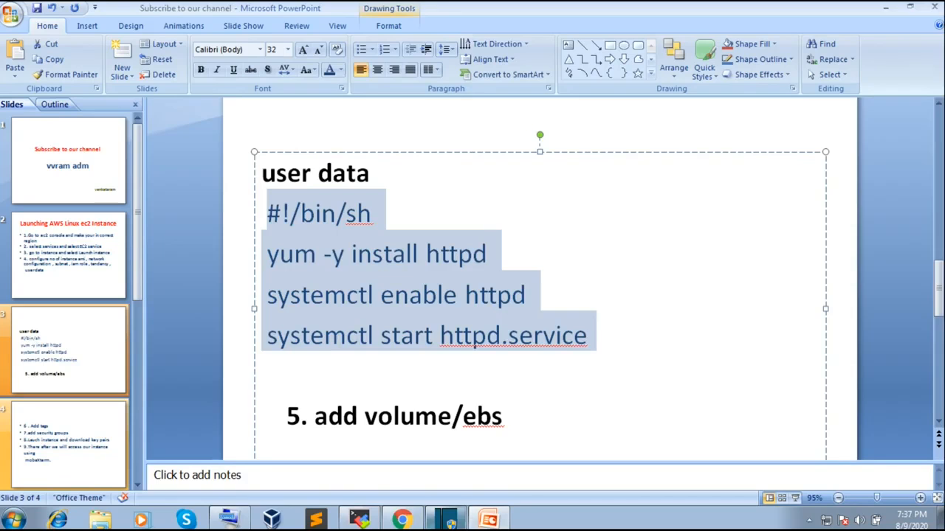
# - Switch back to Chrome and paste the #!/bin/sh script that installs, enables and starts httpd into the instance's User data
pyautogui.click(401, 521)
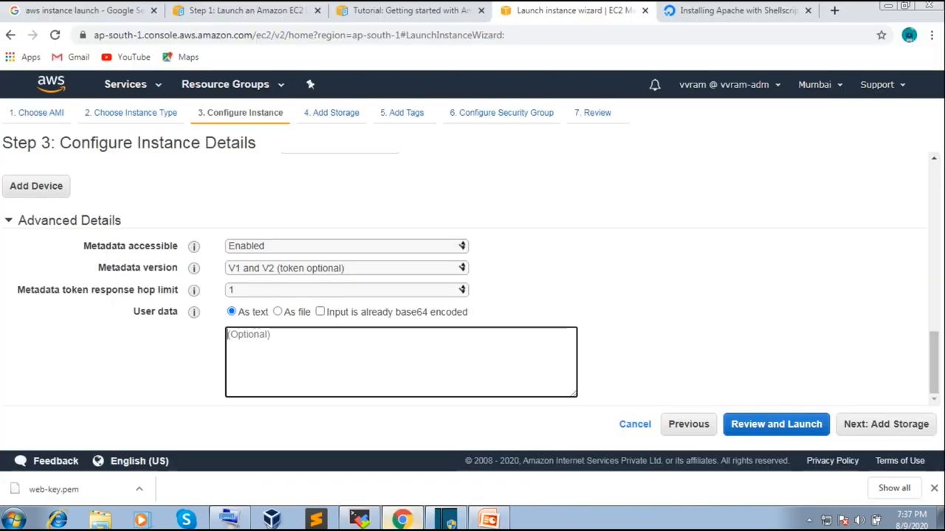
pyautogui.hotkey('ctrl', 'v')
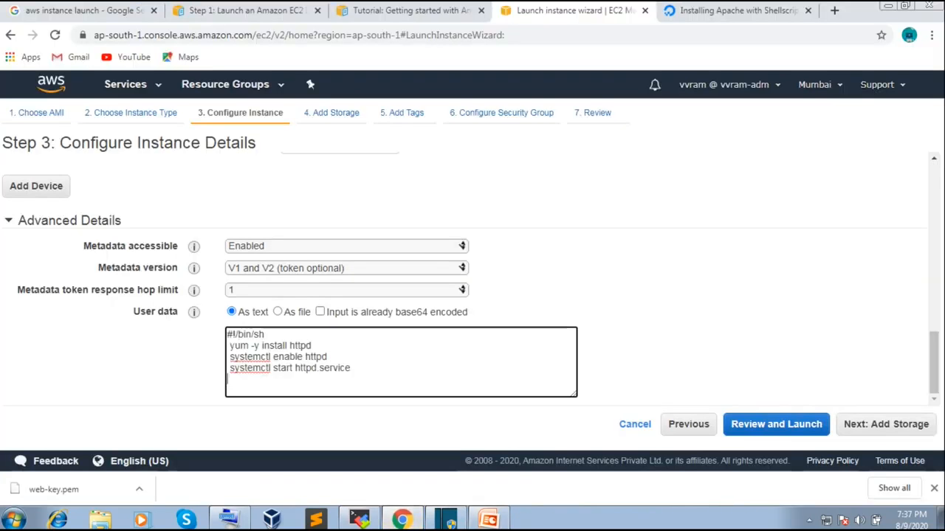
pyautogui.moveTo(226, 334); pyautogui.dragTo(266, 334)
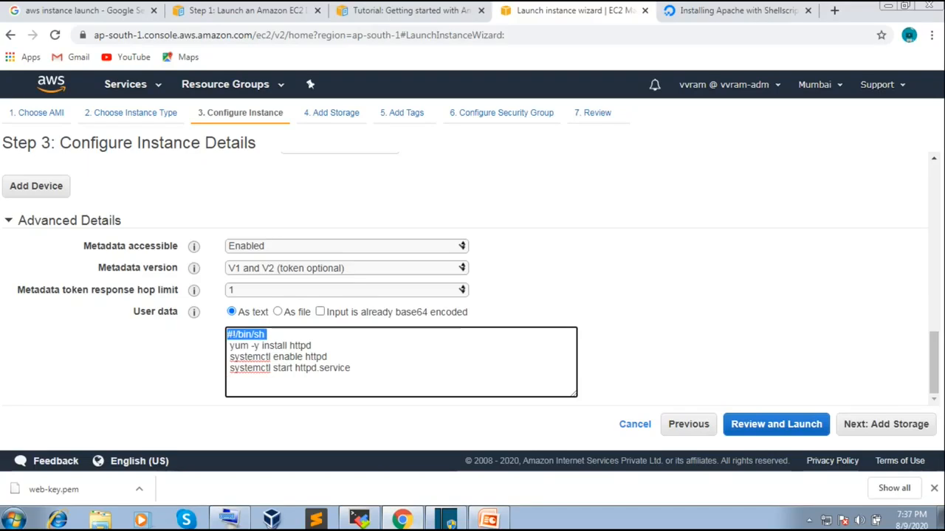
pyautogui.click(230, 346)
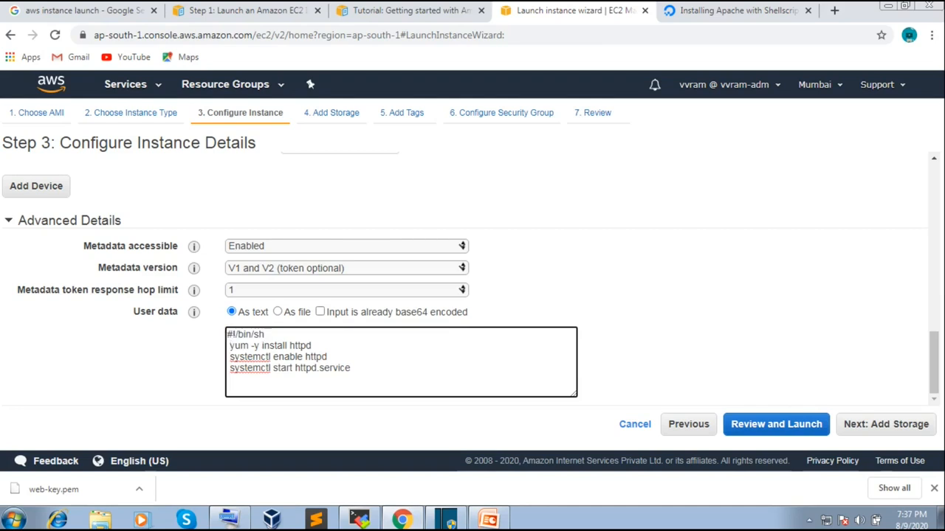
# - Examine the install, enable and start commands for httpd in the User data script
pyautogui.moveTo(229, 345); pyautogui.dragTo(312, 345)
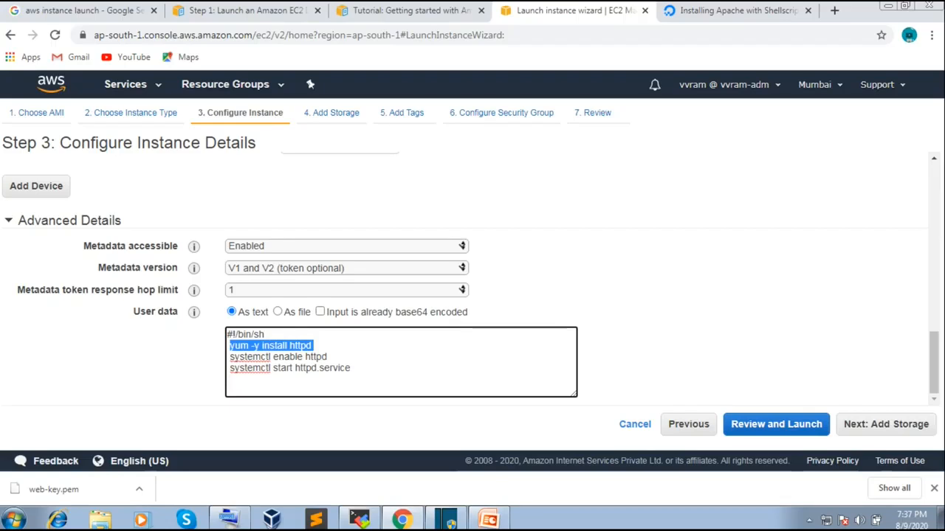
pyautogui.moveTo(233, 356); pyautogui.dragTo(327, 356)
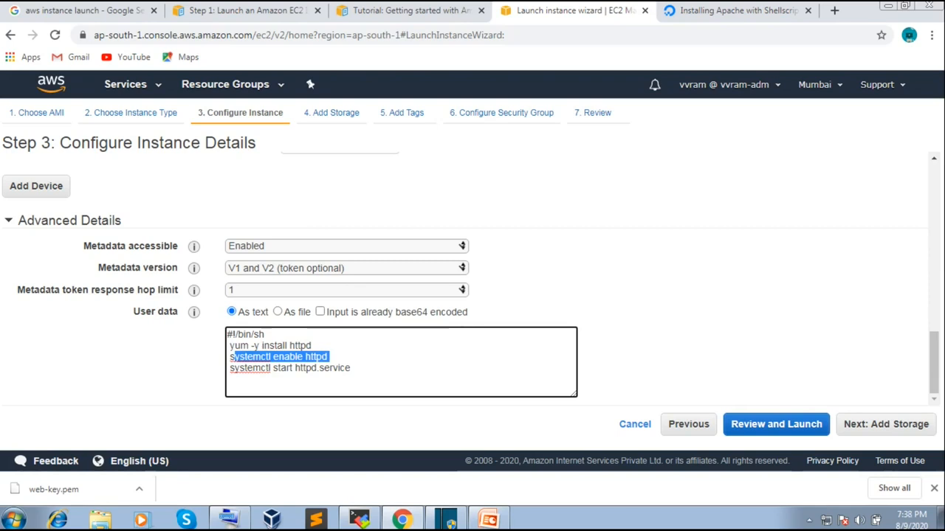
pyautogui.click(330, 357)
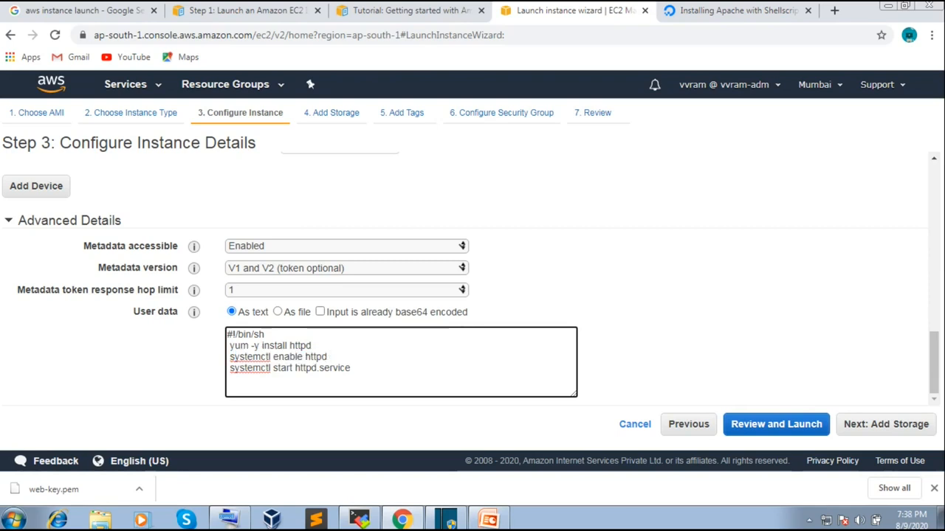
pyautogui.moveTo(230, 356); pyautogui.dragTo(327, 356)
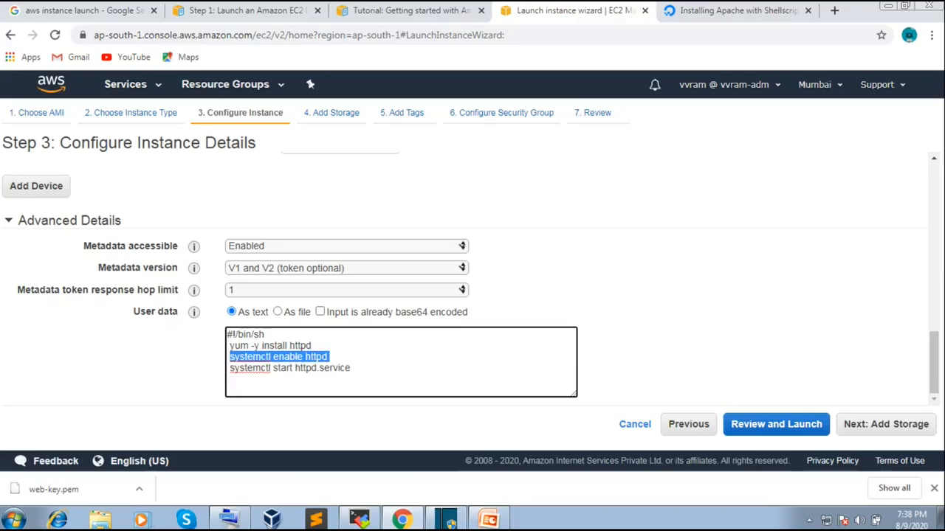
pyautogui.moveTo(230, 368); pyautogui.dragTo(345, 368)
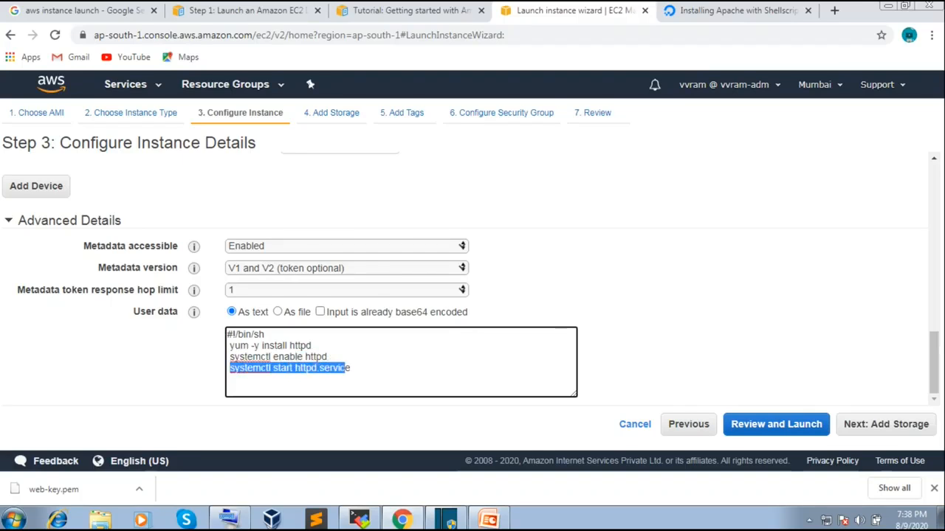
pyautogui.click(352, 368)
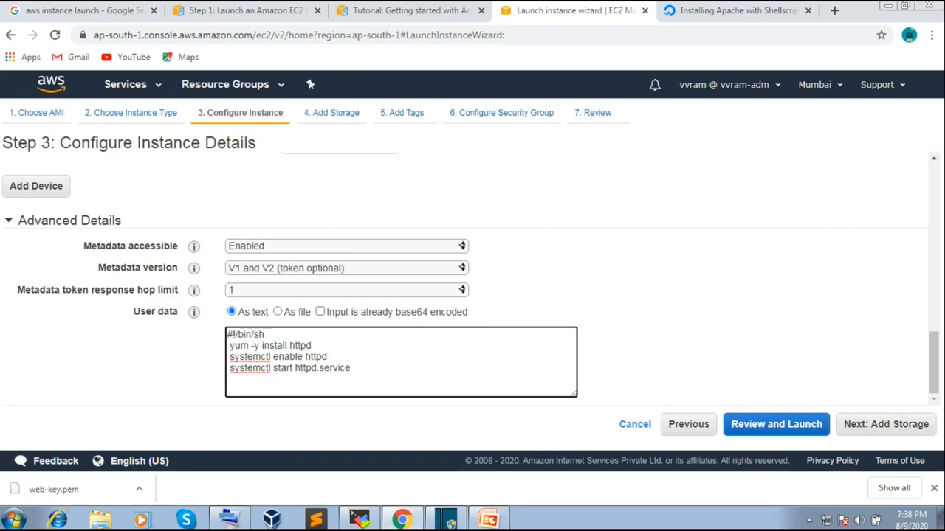
# - Proceed to the Add Storage step and examine the root volume's size, device name and IOPS
pyautogui.click(885, 424)
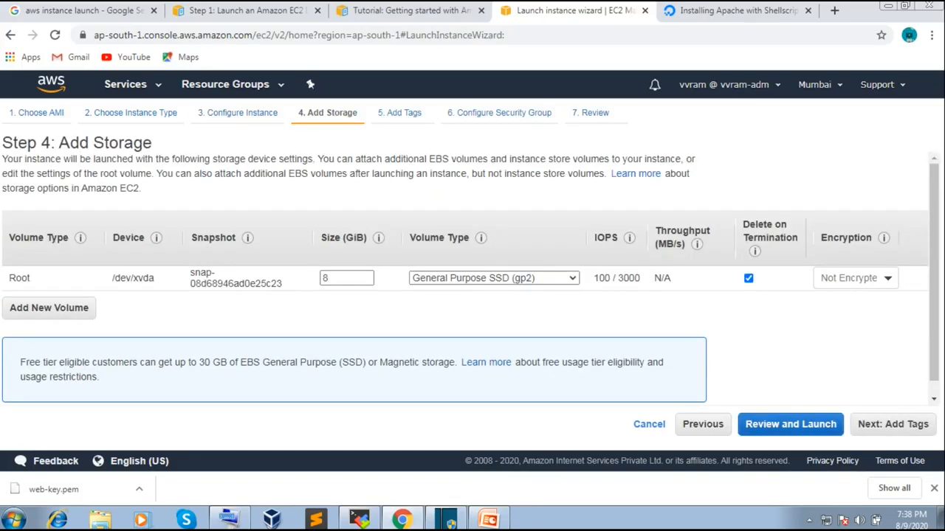
pyautogui.moveTo(333, 278); pyautogui.dragTo(301, 272)
pyautogui.click(332, 278)
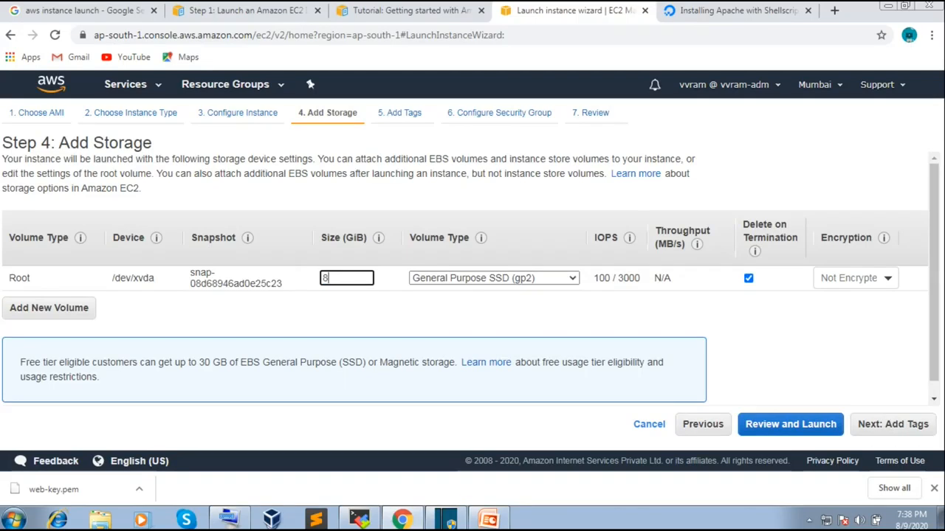
pyautogui.moveTo(112, 278); pyautogui.dragTo(155, 278)
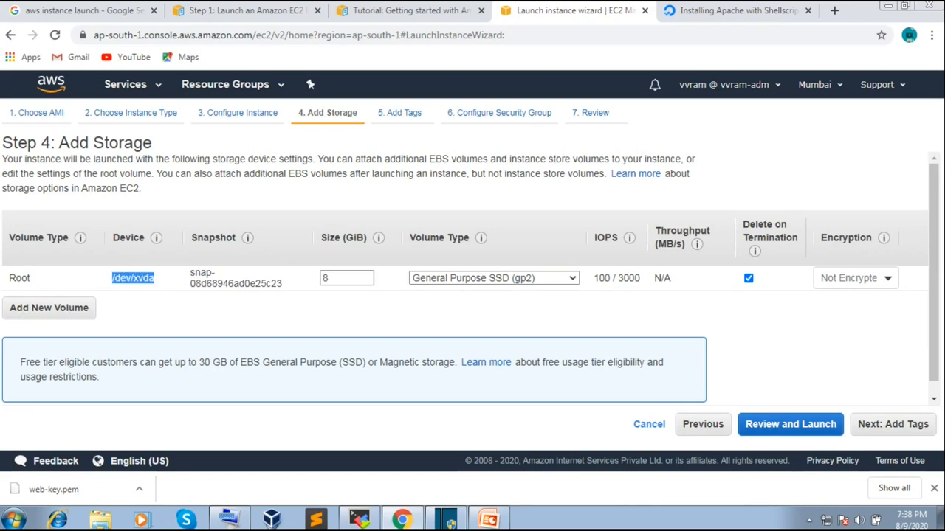
pyautogui.moveTo(617, 279)
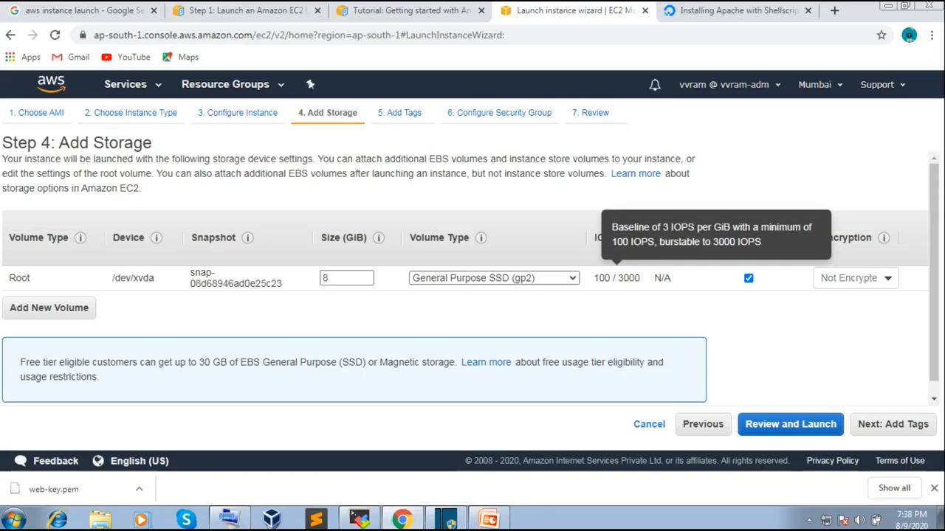
pyautogui.moveTo(599, 278); pyautogui.dragTo(670, 278)
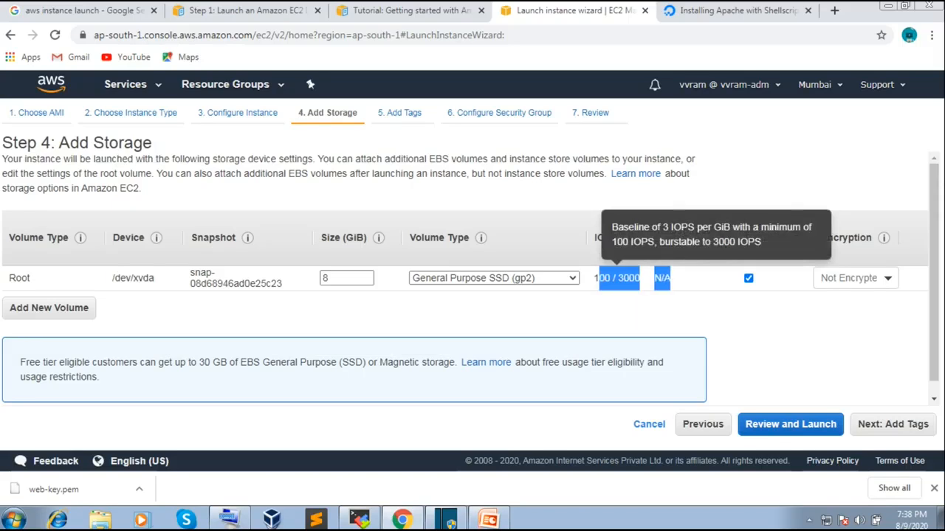
pyautogui.click(617, 278)
pyautogui.moveTo(598, 279); pyautogui.dragTo(623, 278)
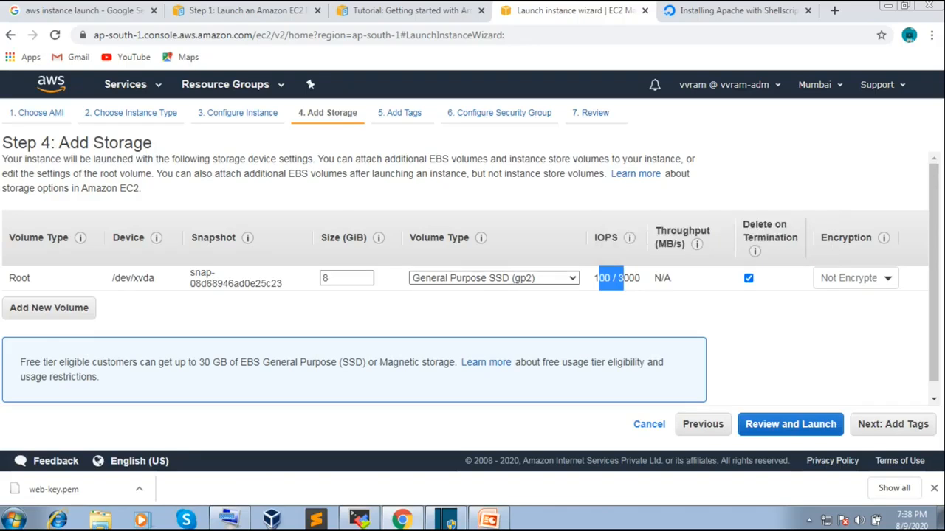
# - Review the volume type options for the root volume and keep General Purpose SSD (gp2)
pyautogui.click(494, 278)
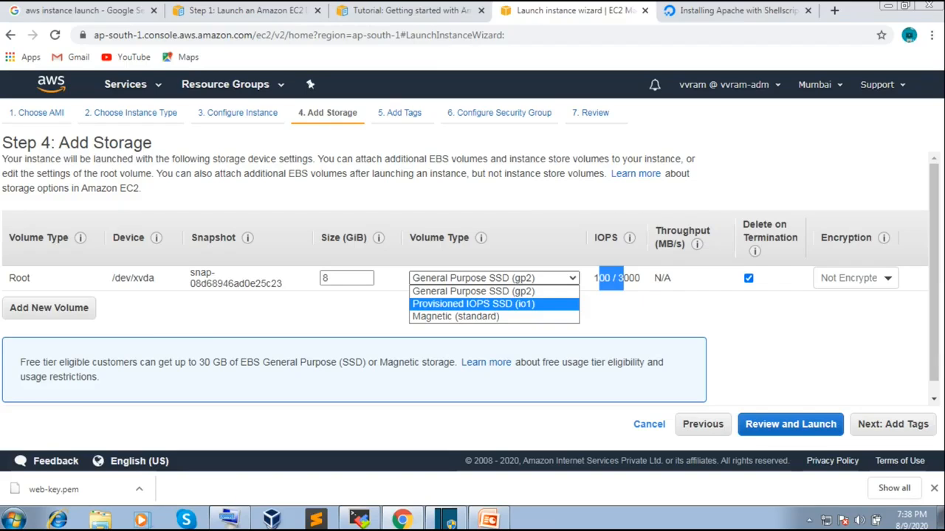
pyautogui.press('Down')
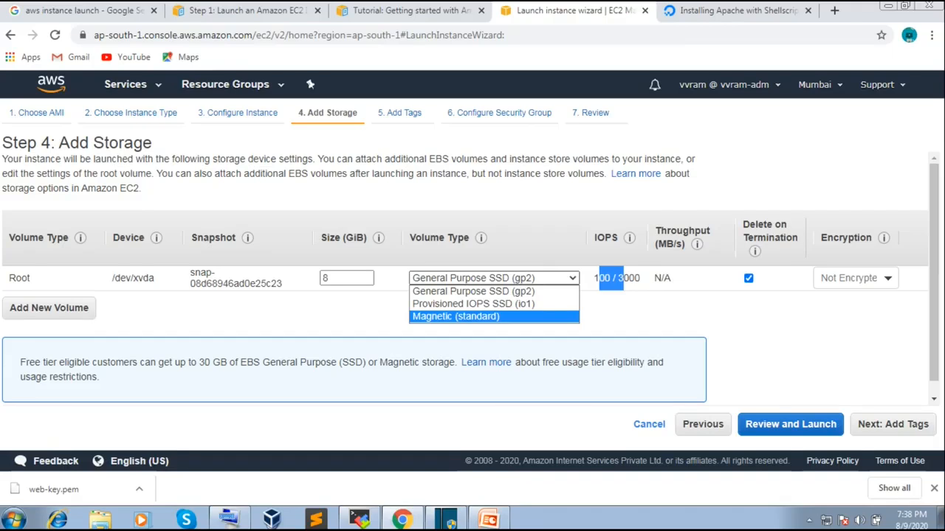
pyautogui.press('Up')
pyautogui.press('Up')
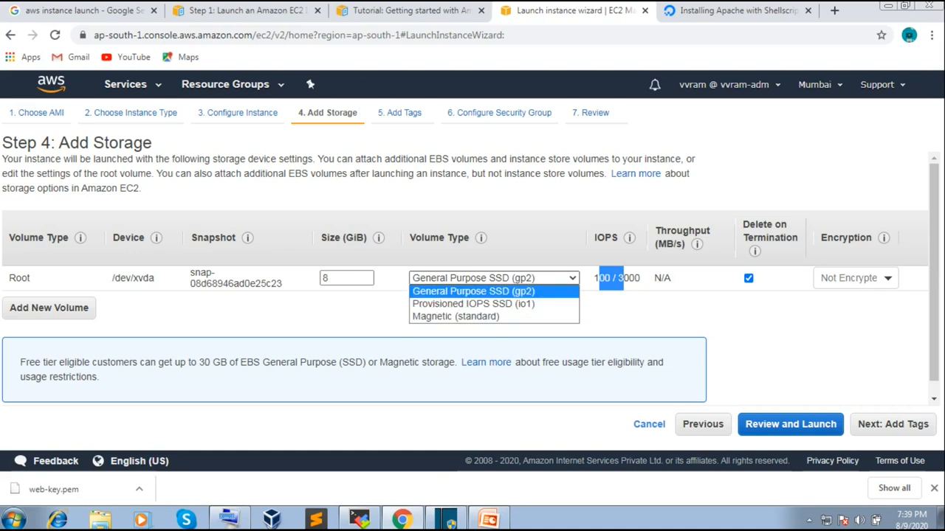
pyautogui.press('Return')
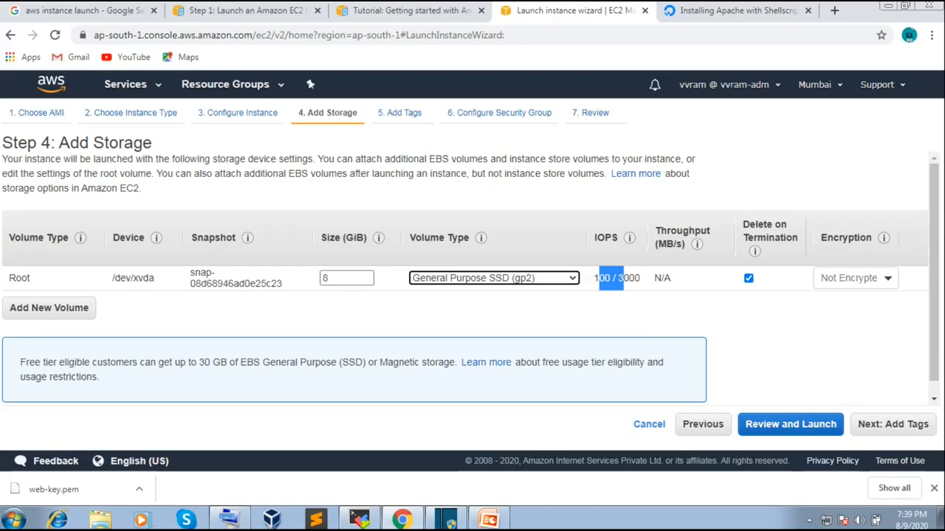
# - Try adding a second EBS volume to the instance's storage, and remove it again
pyautogui.click(893, 425)
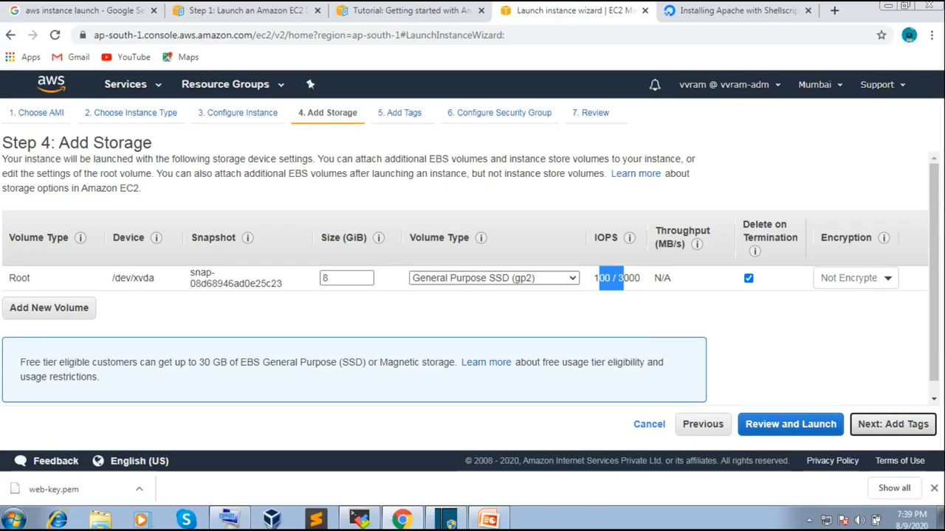
pyautogui.click(628, 424)
pyautogui.click(49, 308)
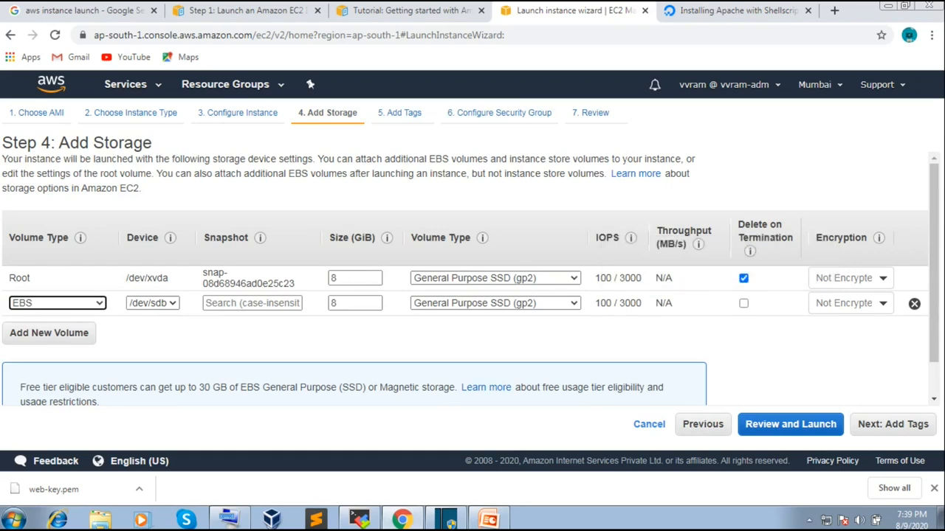
pyautogui.click(915, 304)
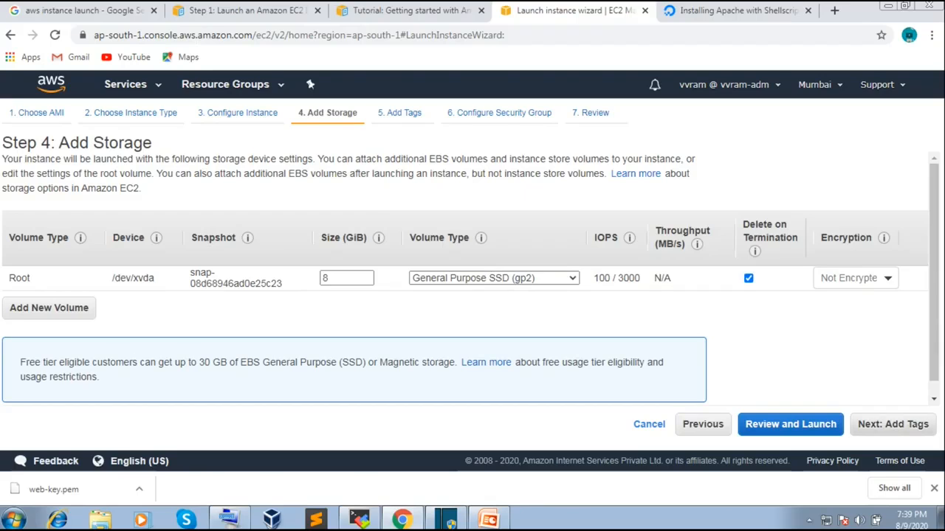
# - Add a tag with key Name and value webserver1, and proceed to the Configure Security Group step
pyautogui.click(892, 423)
pyautogui.click(28, 332)
pyautogui.write('Name')
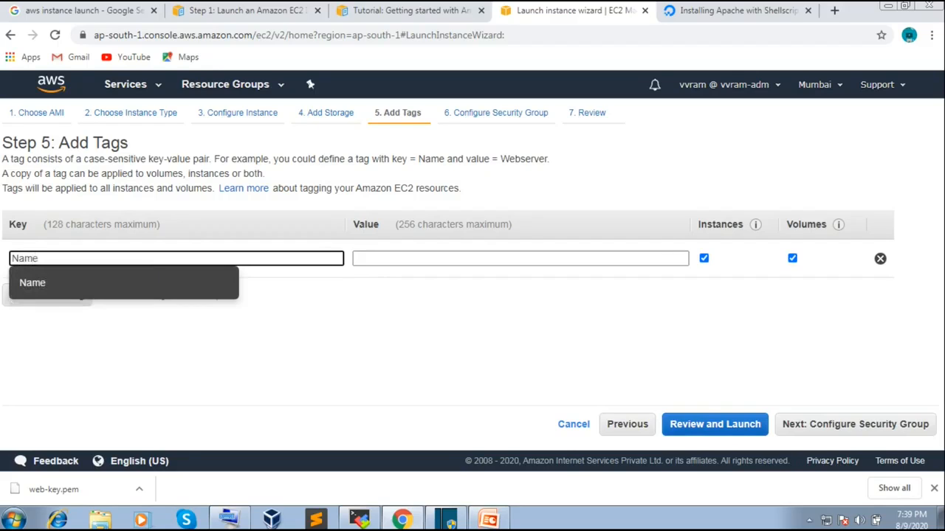
pyautogui.press('Tab')
pyautogui.write('webserver')
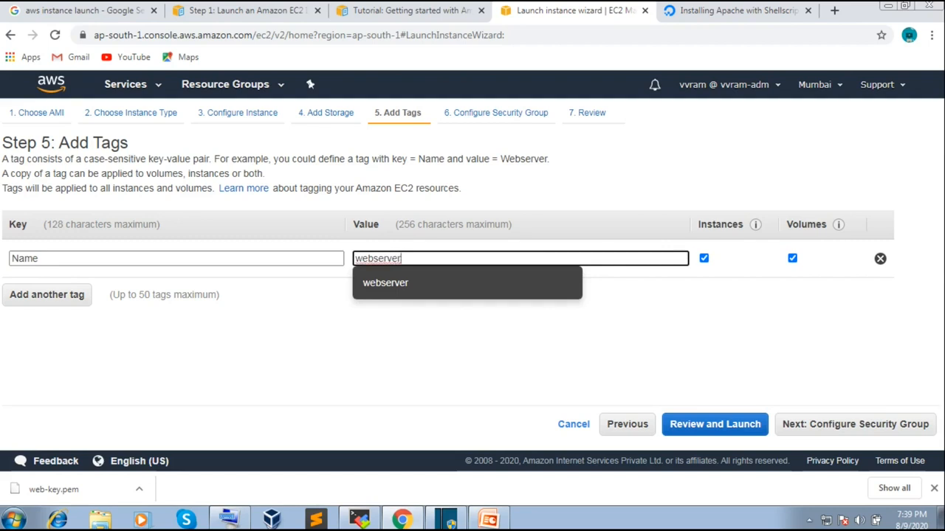
pyautogui.write('1')
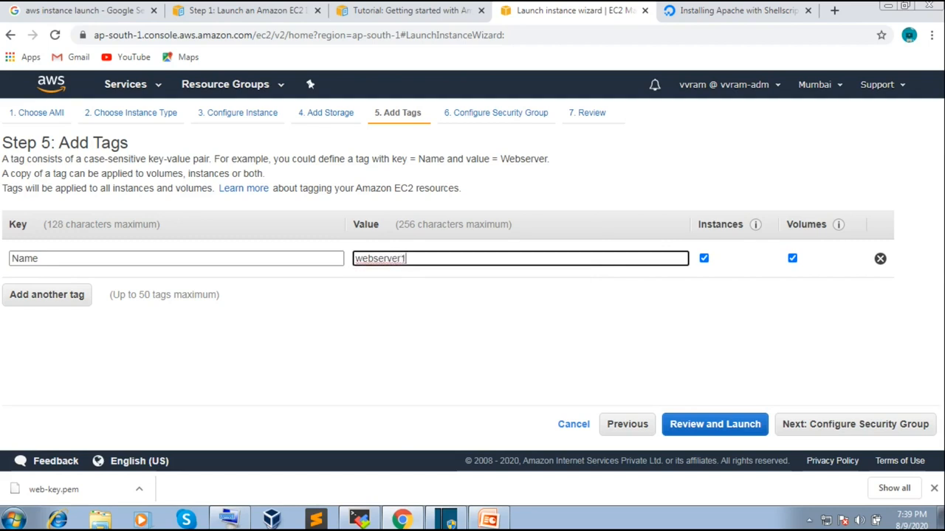
pyautogui.click(855, 425)
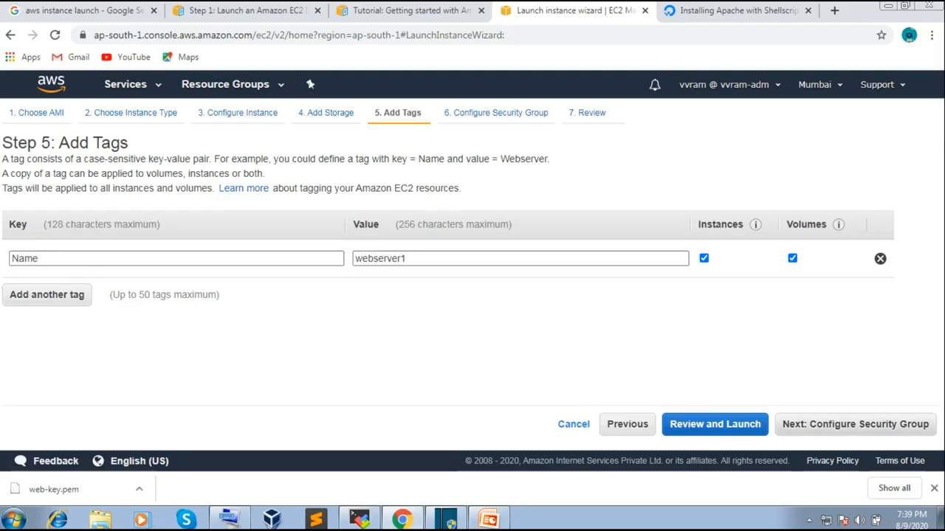
pyautogui.click(855, 425)
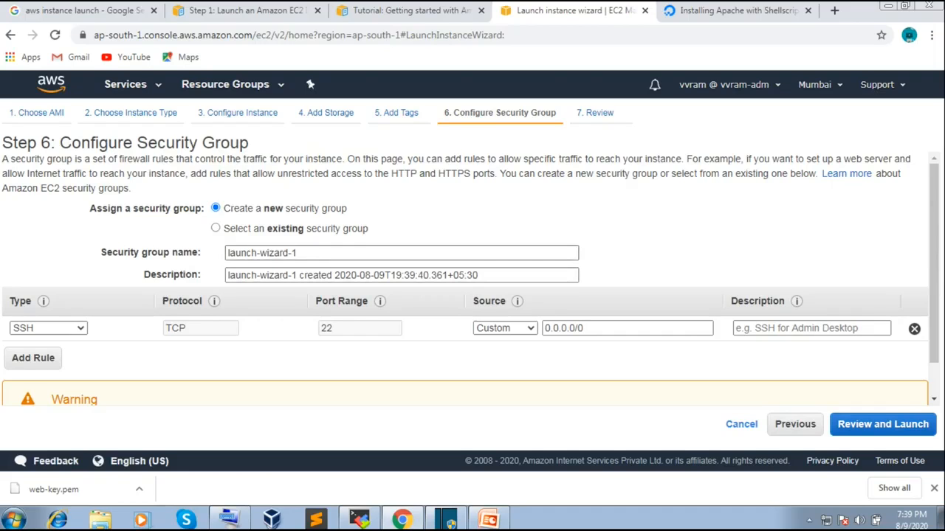
# - Try adding a second inbound rule to the new security group, and delete it again
pyautogui.scroll(-1, 470, 278)
pyautogui.scroll(1, 470, 278)
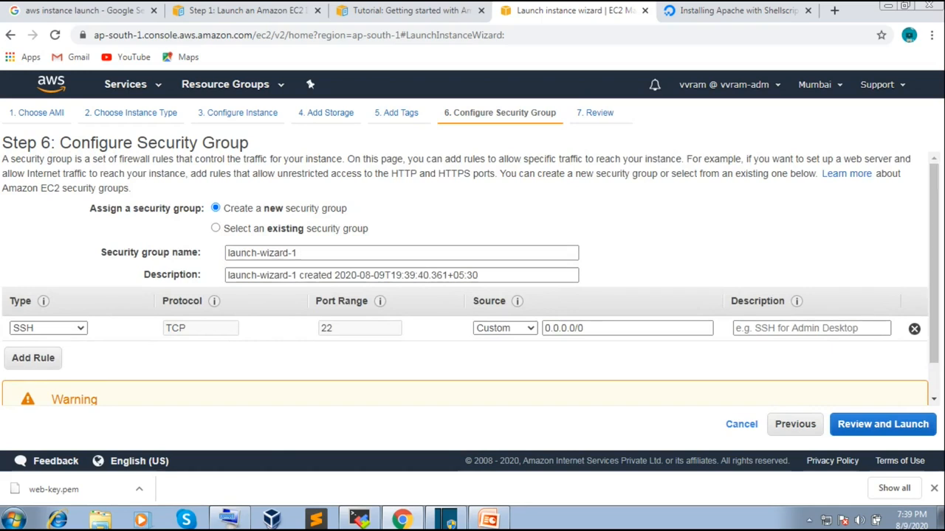
pyautogui.click(32, 357)
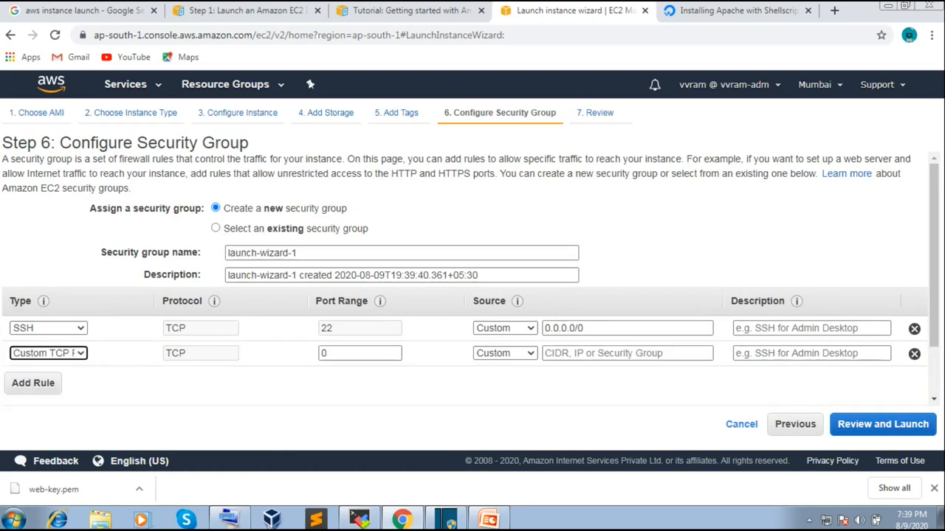
pyautogui.click(913, 354)
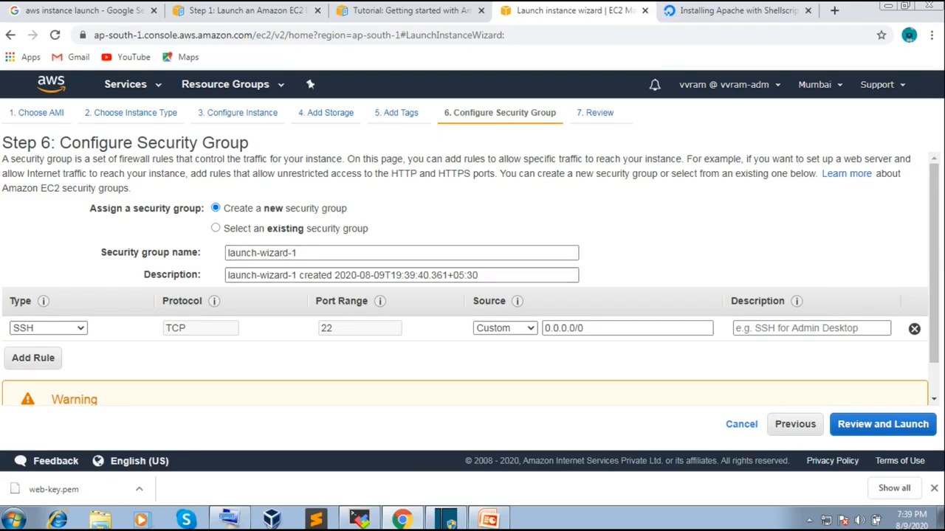
# - Try the existing instance-sg security group, examine its HTTP and SSH inbound rules, and switch back to creating a new group
pyautogui.click(215, 228)
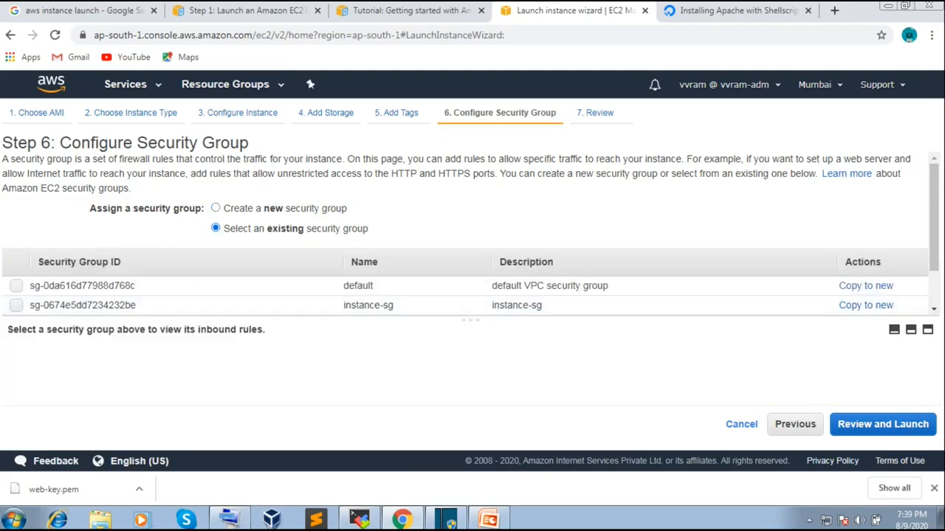
pyautogui.click(16, 304)
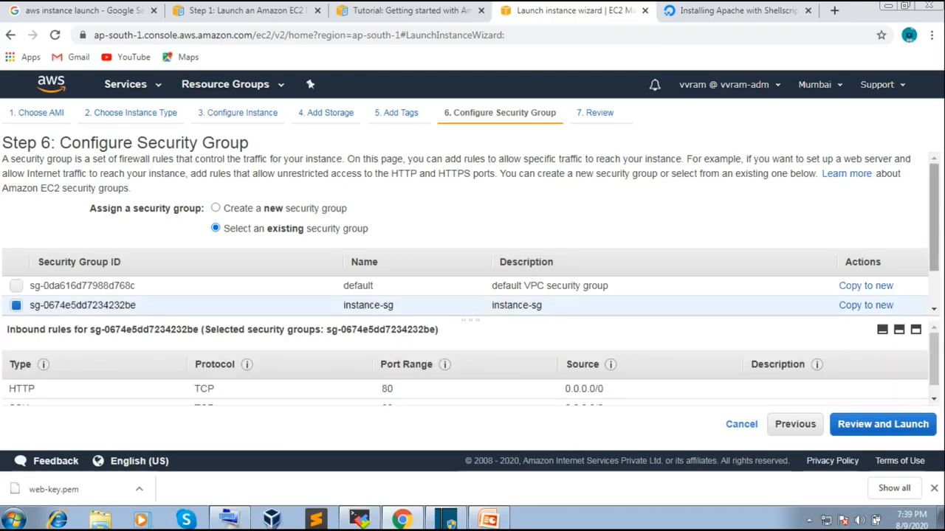
pyautogui.scroll(-1, 934, 365)
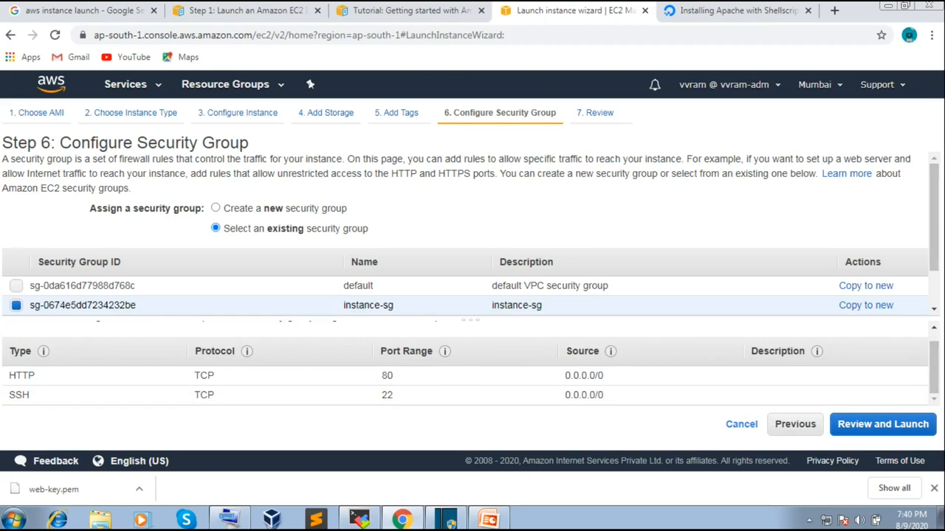
pyautogui.doubleClick(387, 376)
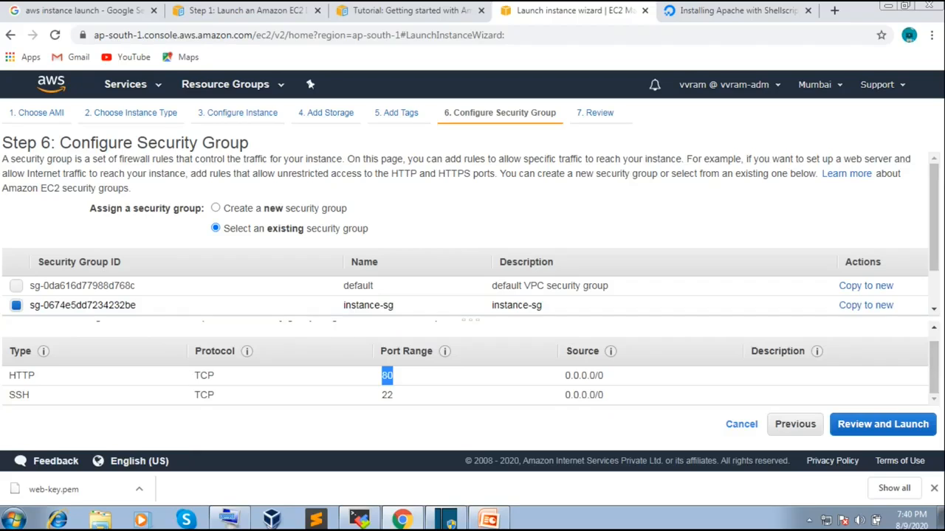
pyautogui.moveTo(565, 376); pyautogui.dragTo(603, 375)
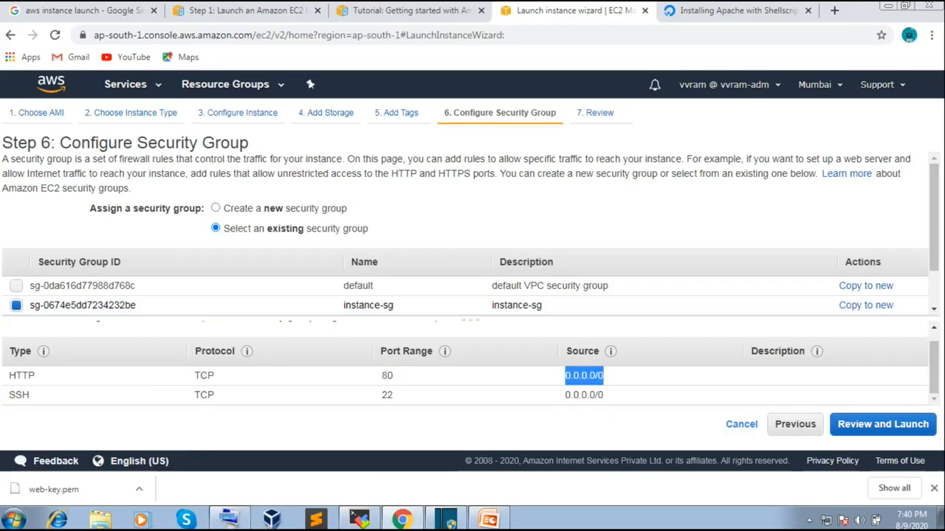
pyautogui.doubleClick(19, 394)
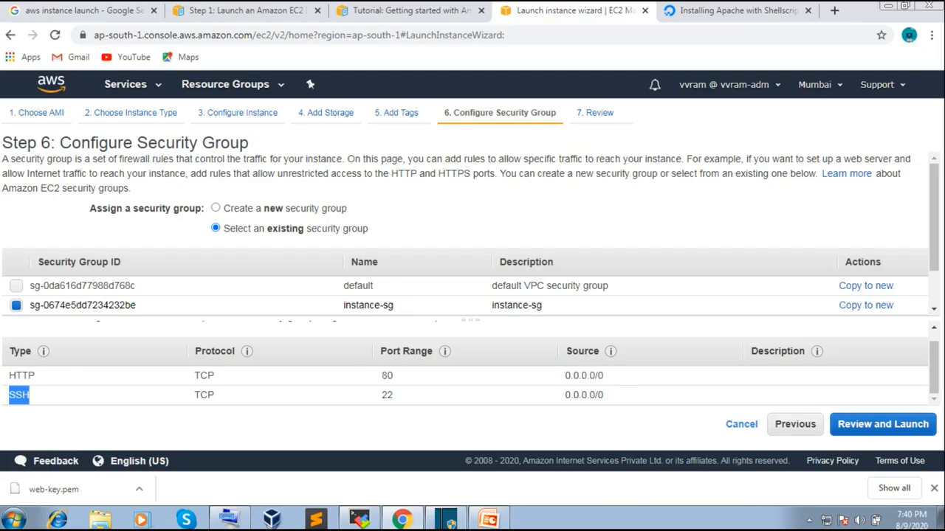
pyautogui.doubleClick(387, 395)
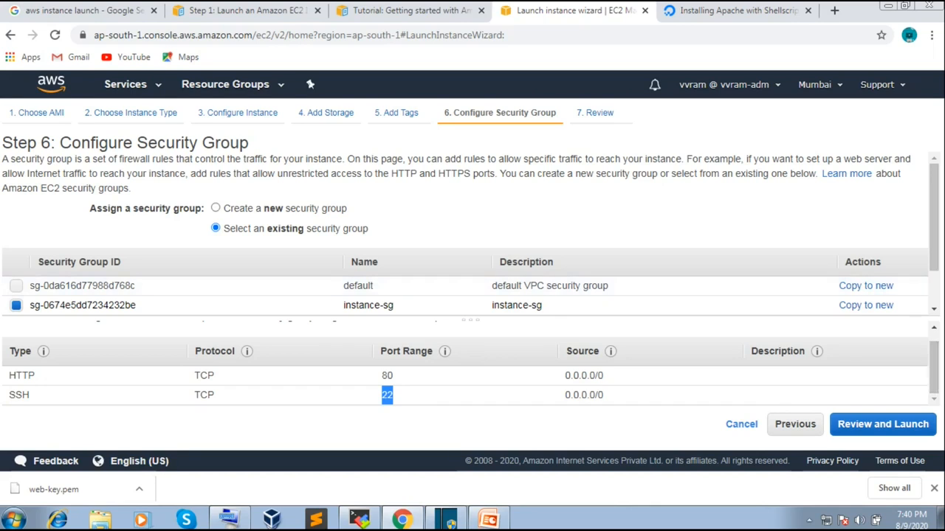
pyautogui.click(216, 208)
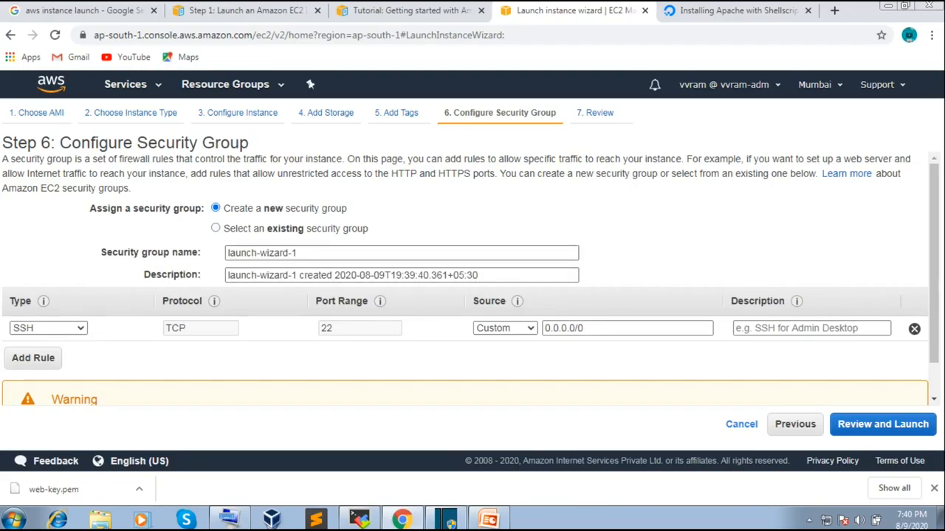
# - Name the new security group web-sg1 and look over the source options of its SSH rule
pyautogui.press('Tab')
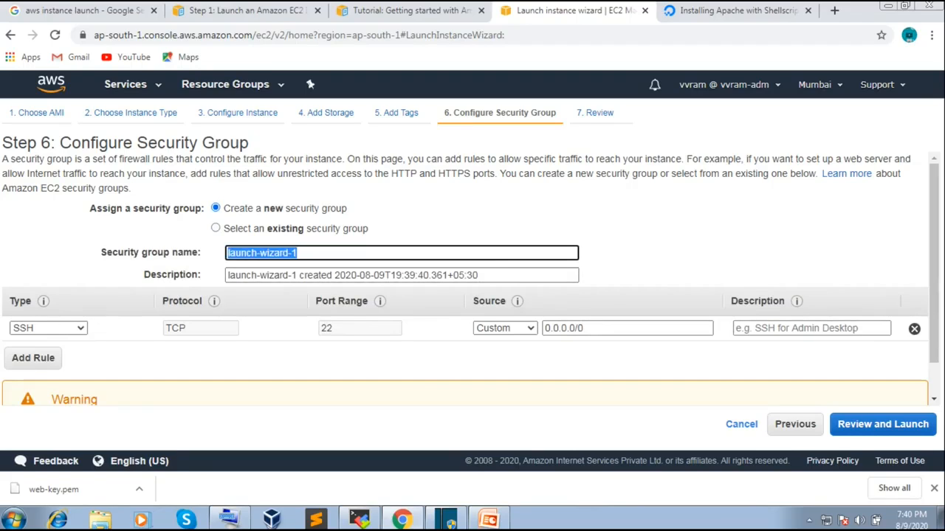
pyautogui.write('we')
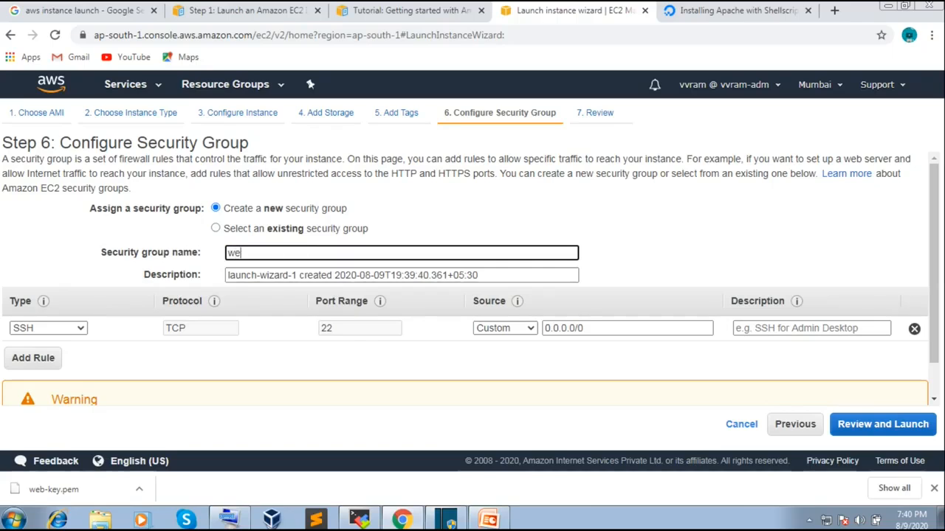
pyautogui.write('b-sg1')
pyautogui.click(505, 329)
pyautogui.click(506, 329)
pyautogui.click(506, 328)
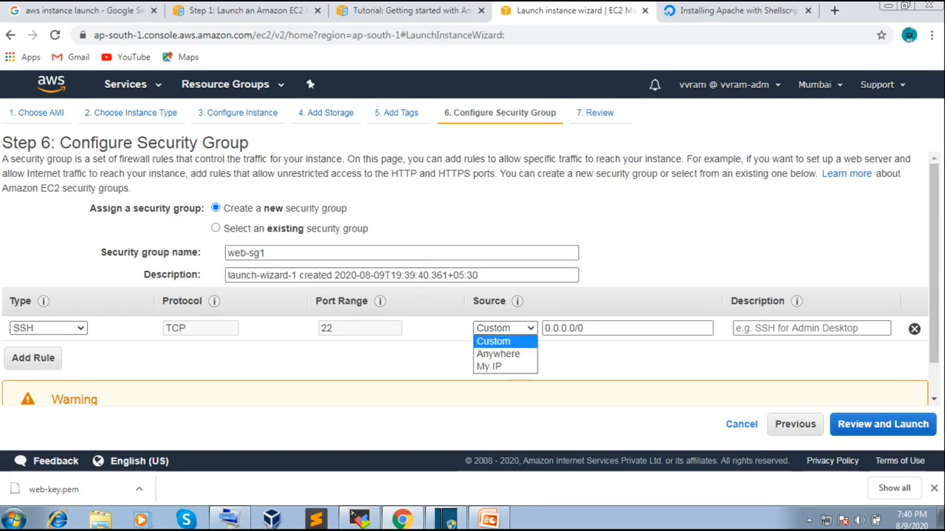
pyautogui.click(506, 328)
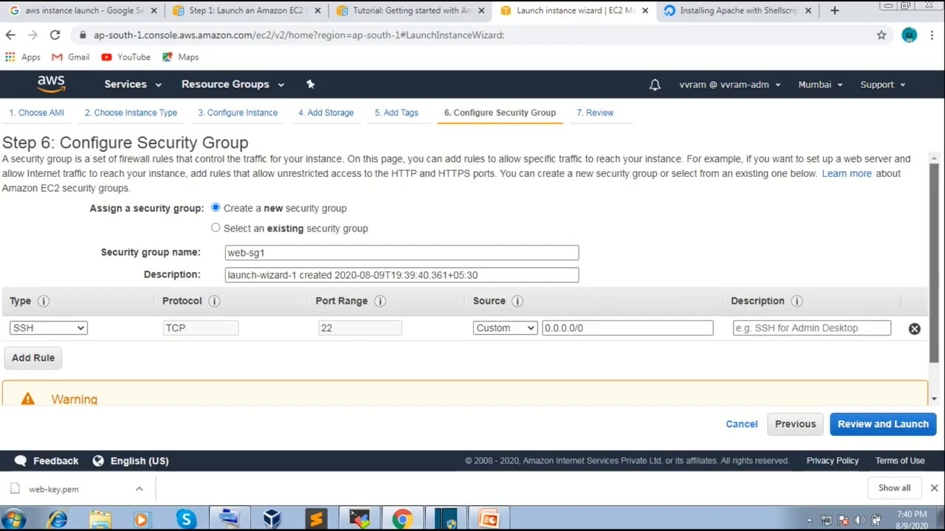
# - Add an HTTP inbound rule on port 80 with source 0.0.0.0/0, ::/0, and proceed to the launch review
pyautogui.scroll(-1, 470, 279)
pyautogui.click(32, 334)
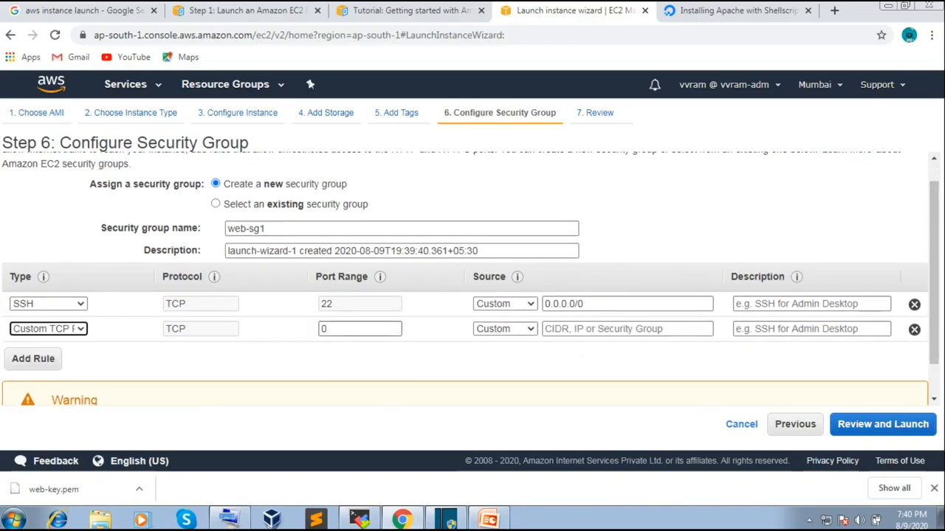
pyautogui.click(355, 330)
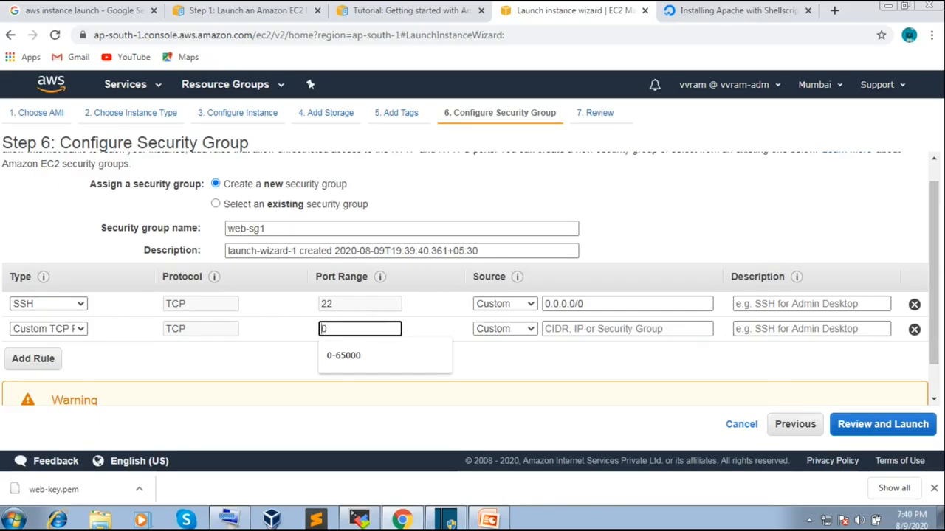
pyautogui.write('80')
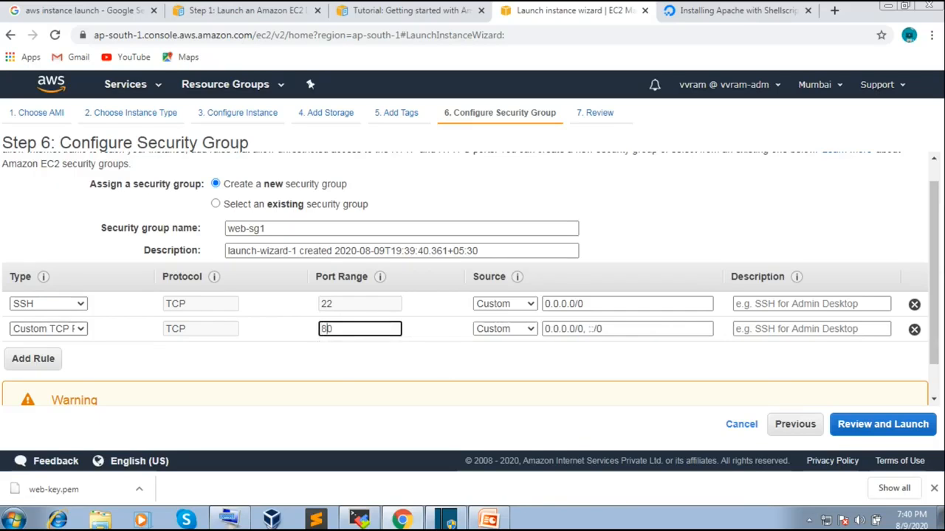
pyautogui.click(48, 329)
pyautogui.scroll(-1, 70, 195)
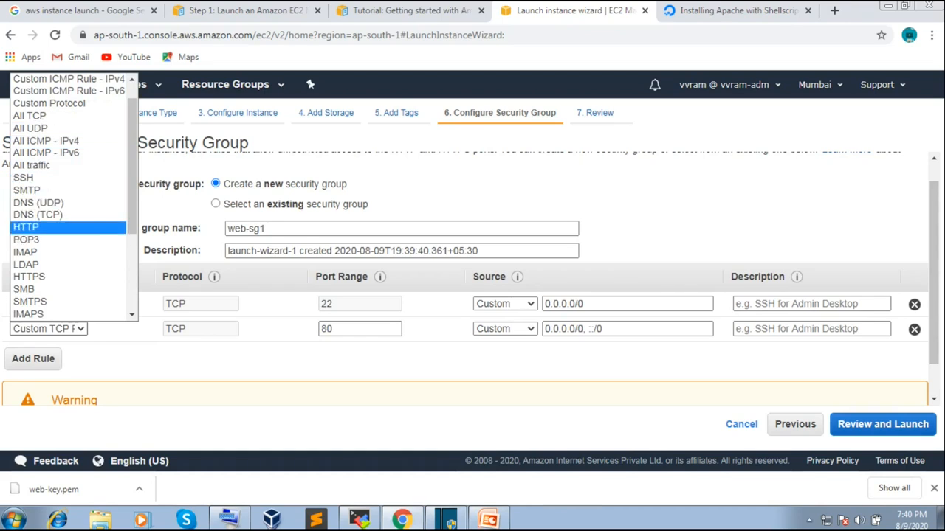
pyautogui.click(29, 227)
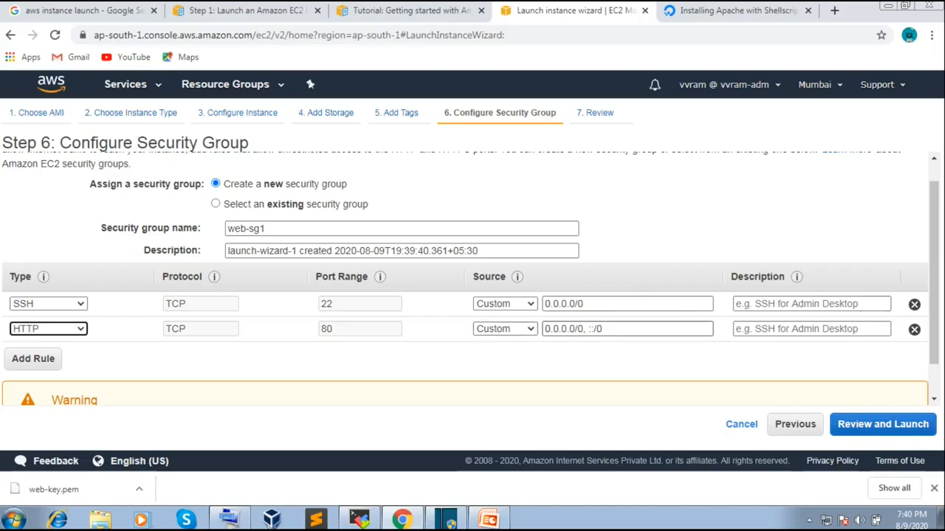
pyautogui.scroll(-2, 473, 280)
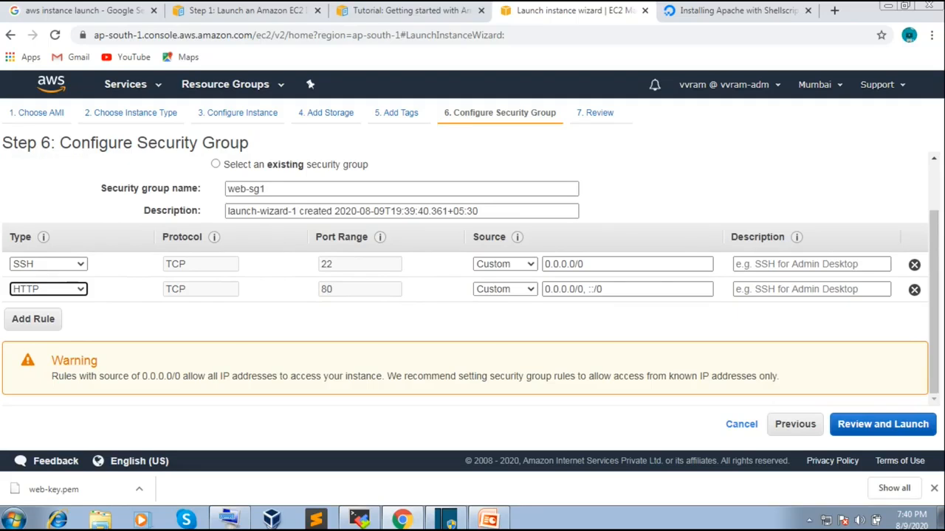
pyautogui.click(883, 424)
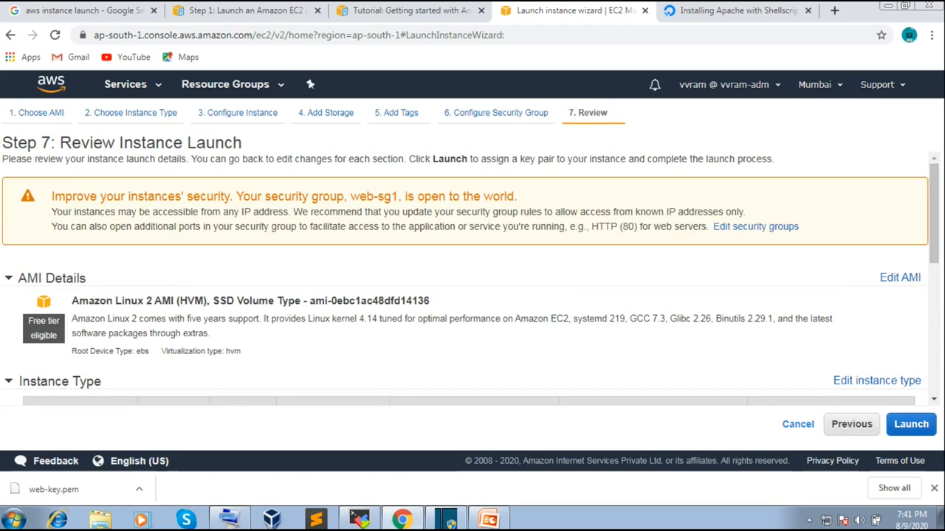
# - Examine the AMI details, instance type and security group rules in the launch review
pyautogui.click(9, 278)
pyautogui.click(9, 278)
pyautogui.scroll(-1, 470, 278)
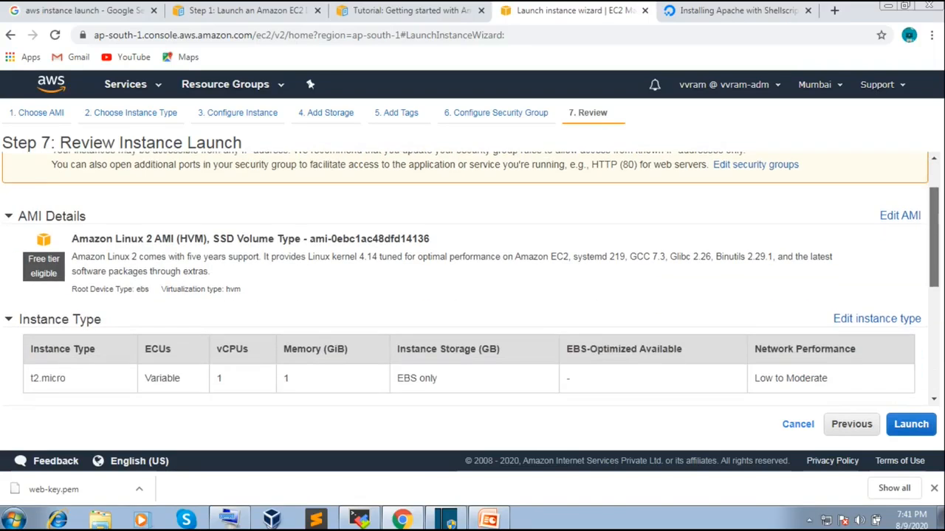
pyautogui.scroll(-1, 471, 278)
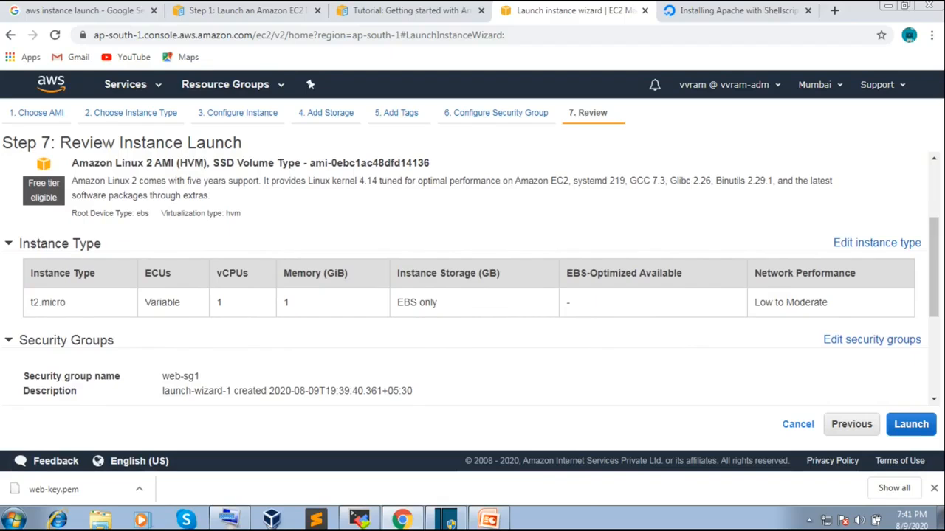
pyautogui.moveTo(177, 162); pyautogui.dragTo(208, 160)
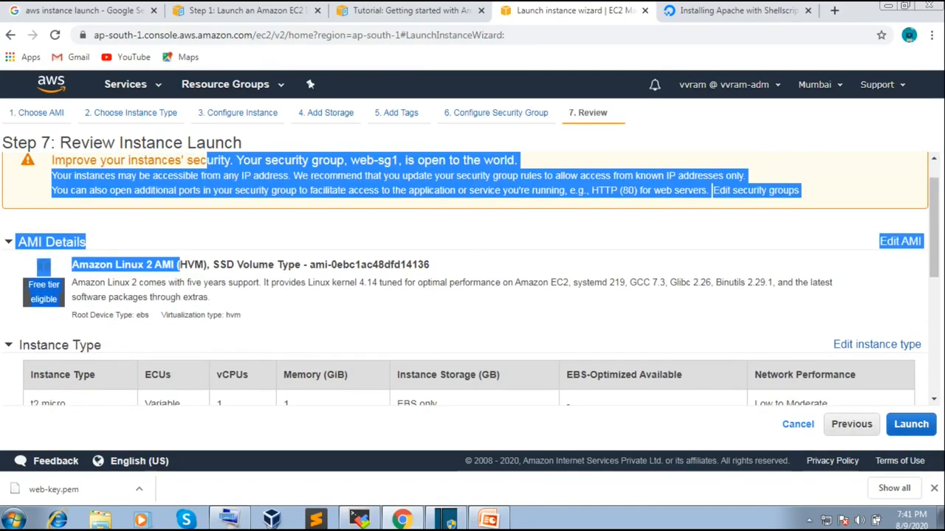
pyautogui.click(417, 192)
pyautogui.moveTo(179, 264); pyautogui.dragTo(204, 264)
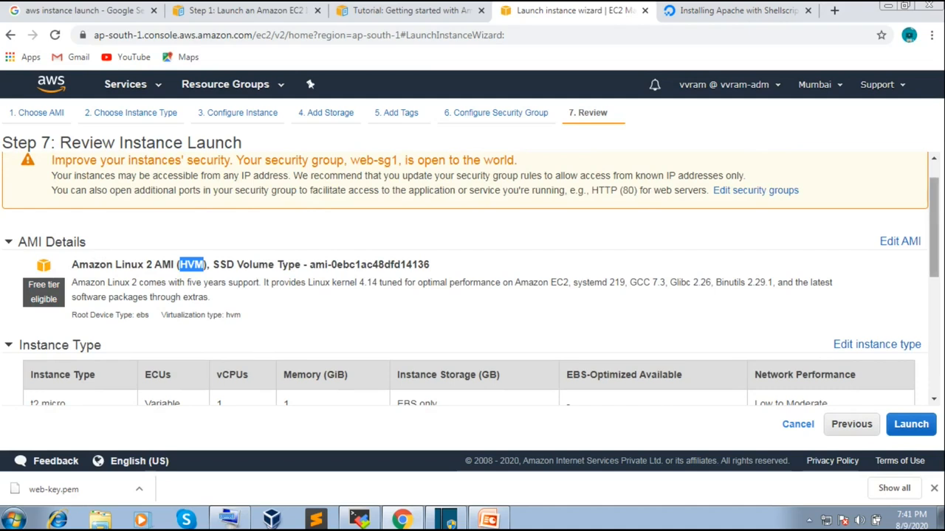
pyautogui.scroll(-1, 472, 279)
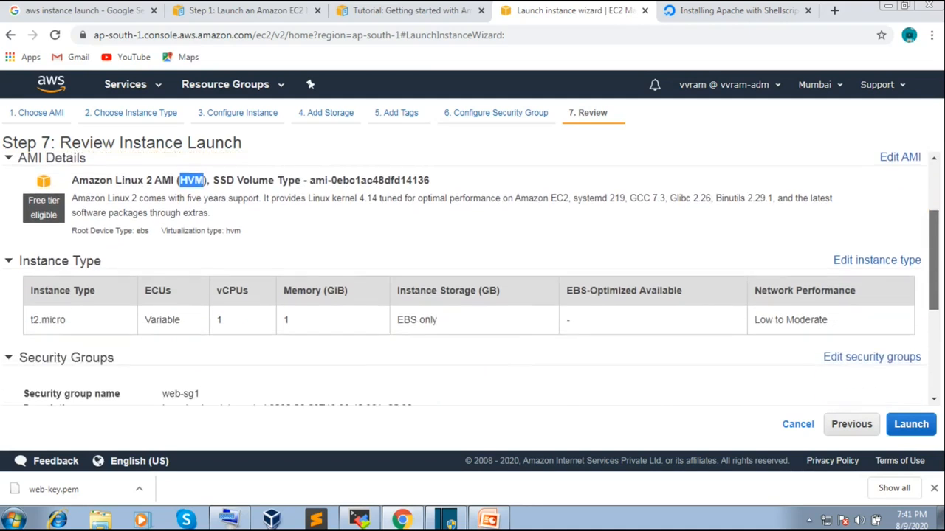
pyautogui.moveTo(934, 260); pyautogui.dragTo(934, 266)
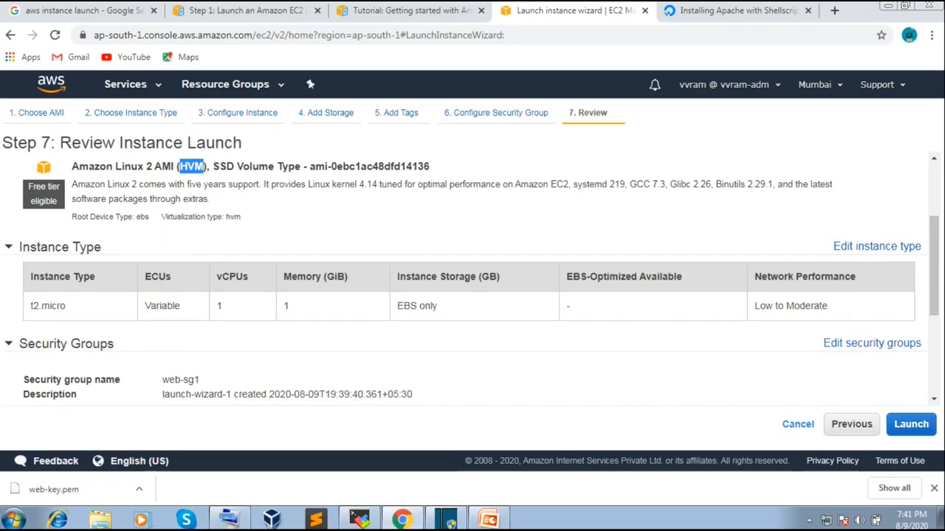
pyautogui.moveTo(934, 254); pyautogui.dragTo(933, 290)
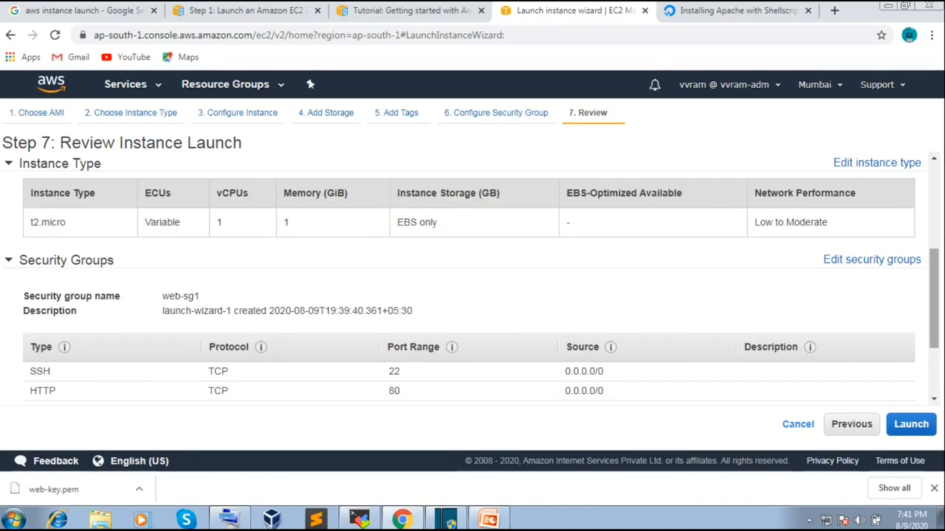
pyautogui.scroll(-1, 934, 290)
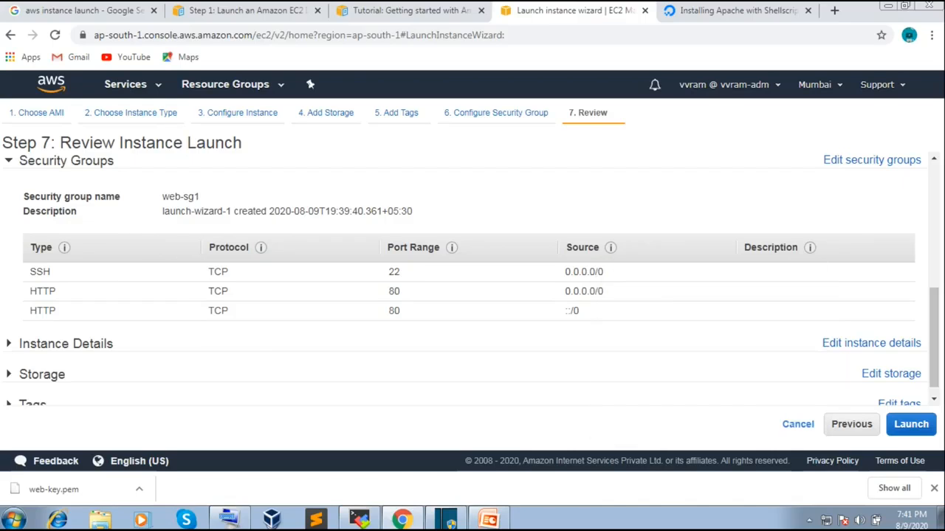
pyautogui.moveTo(604, 272); pyautogui.dragTo(571, 273)
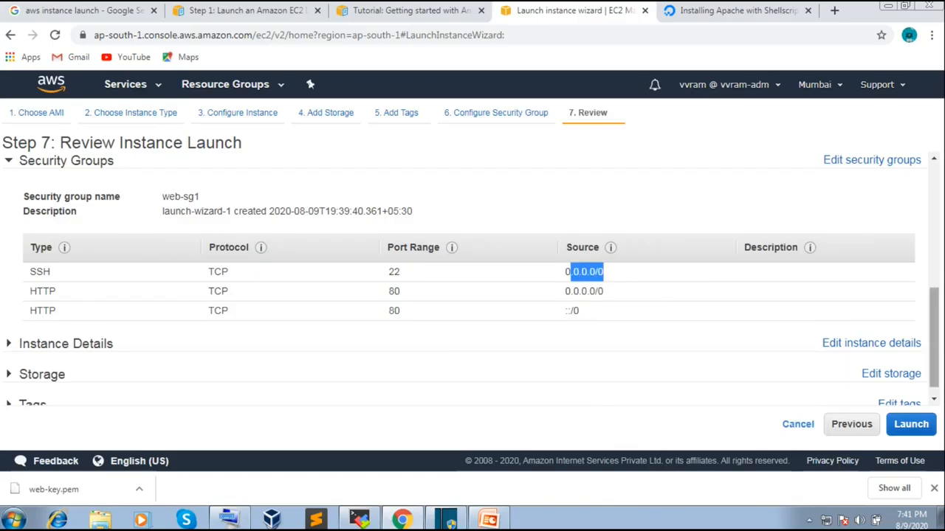
pyautogui.scroll(-1, 473, 295)
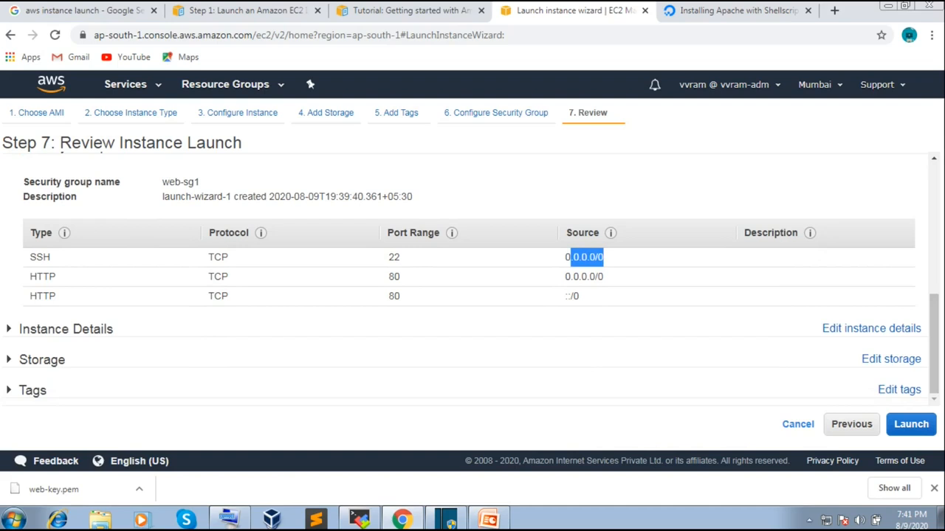
# - Expand the Instance Details and Storage sections of the review, and examine the network interface and root volume size
pyautogui.click(9, 329)
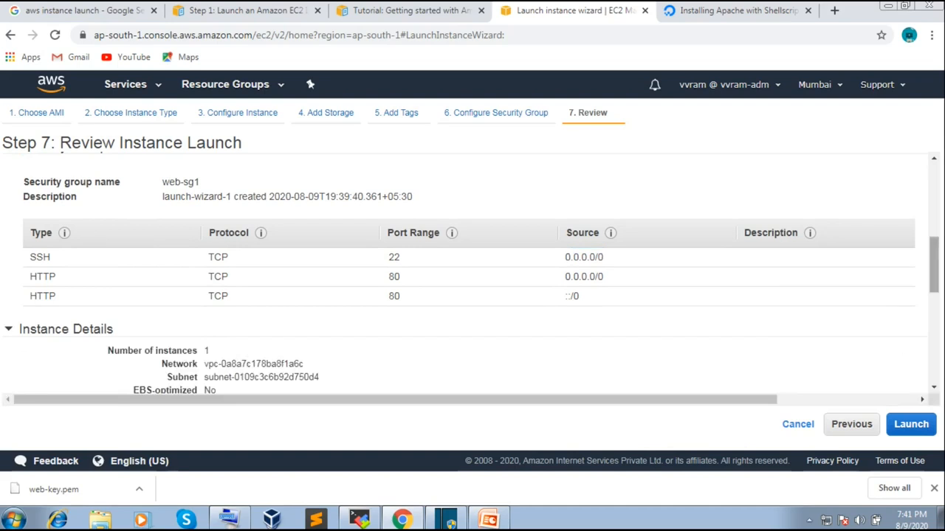
pyautogui.scroll(-5, 472, 269)
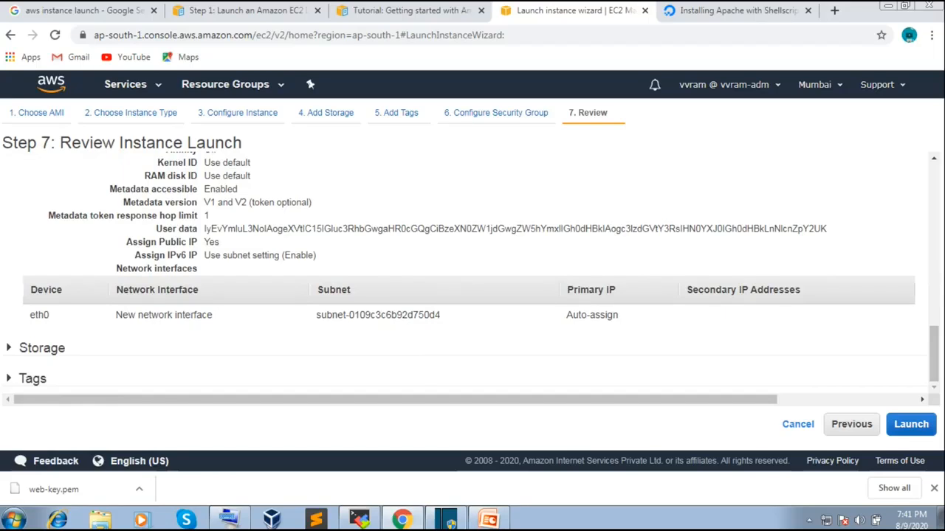
pyautogui.moveTo(35, 315); pyautogui.dragTo(50, 315)
pyautogui.click(9, 347)
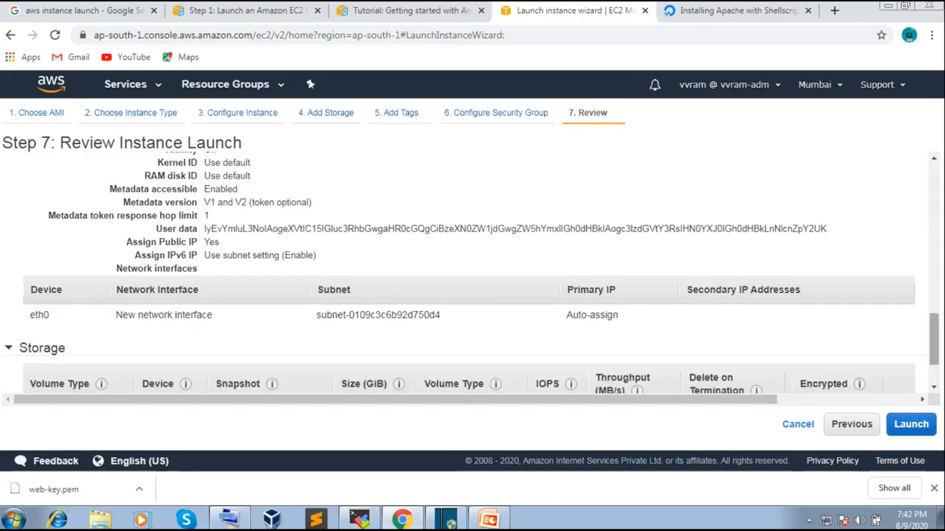
pyautogui.scroll(-1, 472, 273)
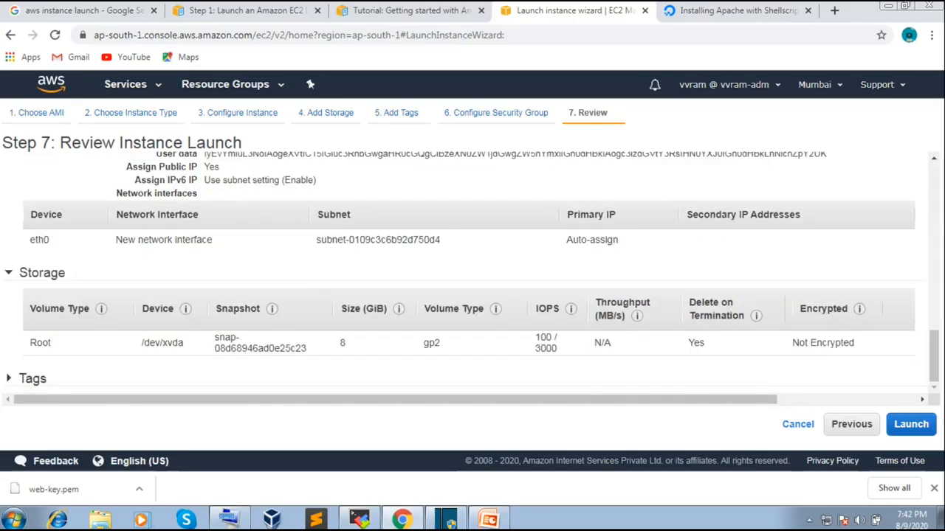
pyautogui.doubleClick(343, 343)
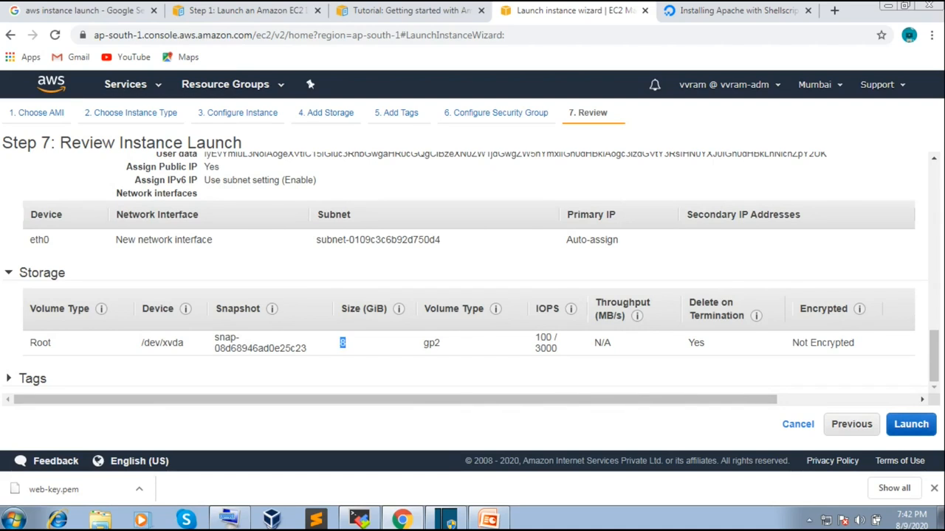
# - Start the launch and look through the existing key pairs offered for the instance
pyautogui.click(911, 424)
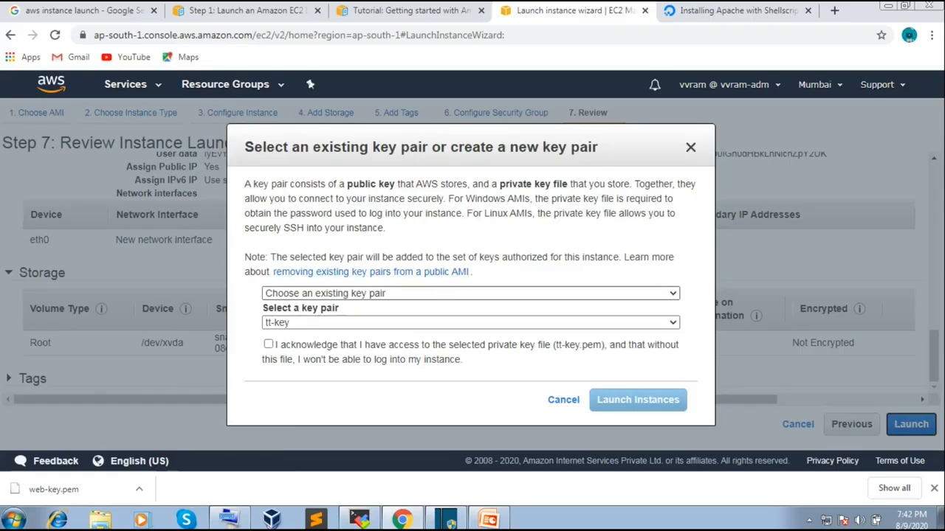
pyautogui.click(470, 294)
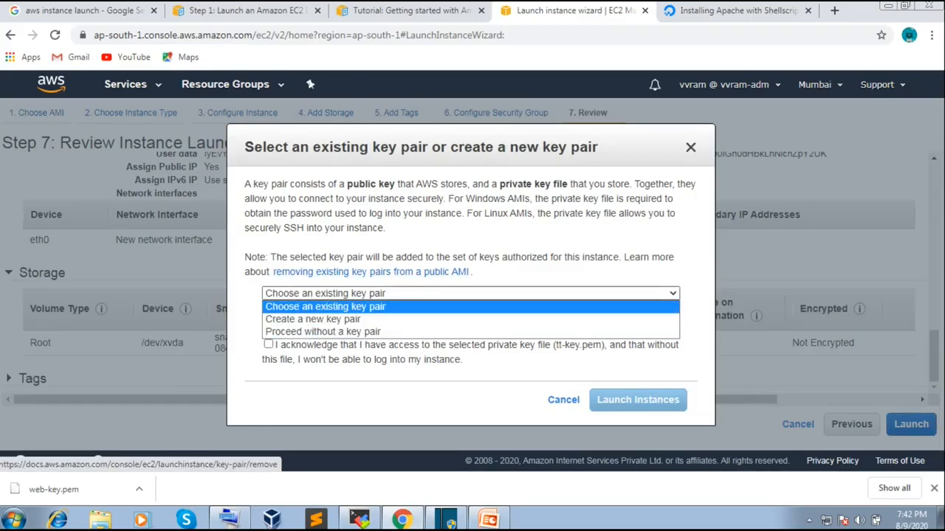
pyautogui.click(326, 306)
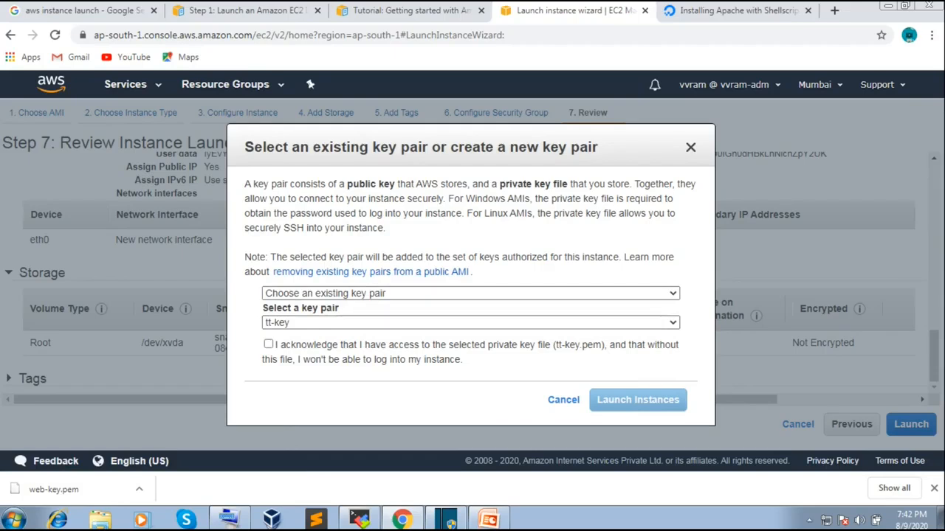
pyautogui.click(470, 322)
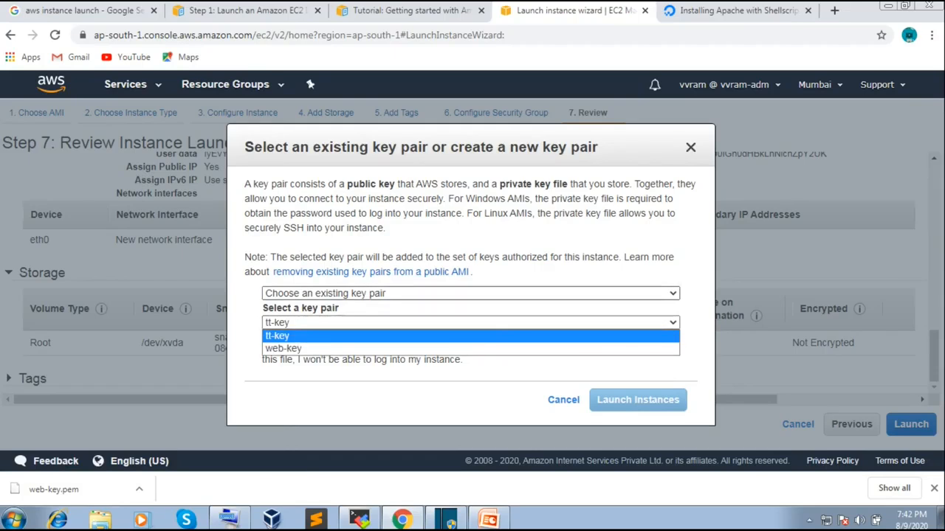
# - Try creating a new key pair named bbf, and switch back to choosing an existing key pair
pyautogui.click(470, 293)
pyautogui.click(295, 316)
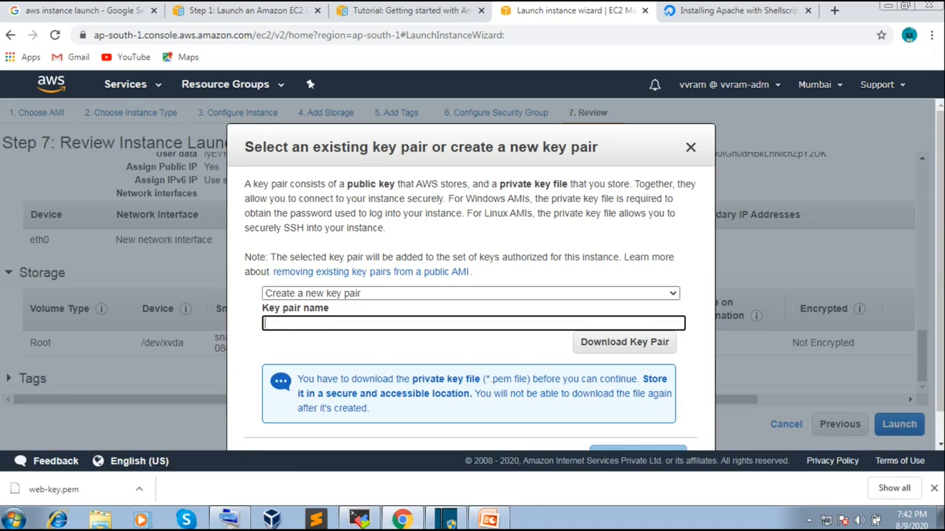
pyautogui.write('bbf')
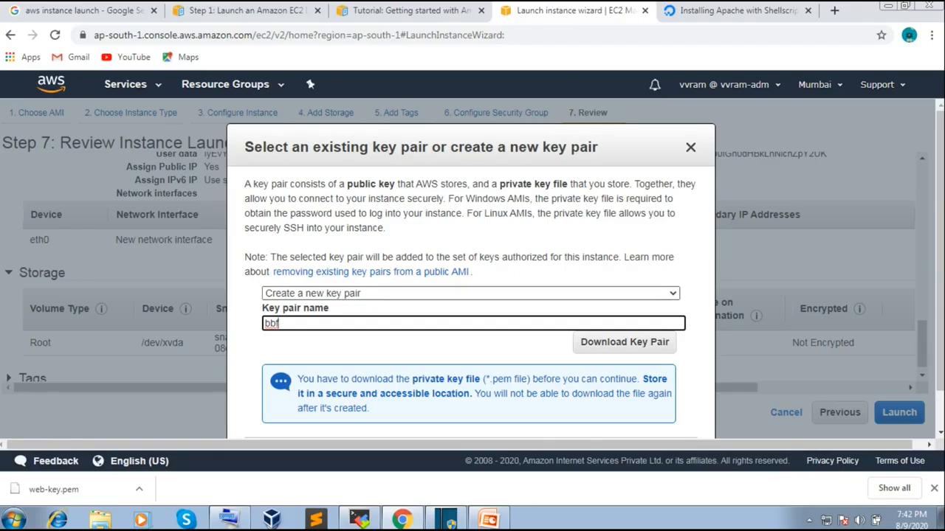
pyautogui.click(470, 293)
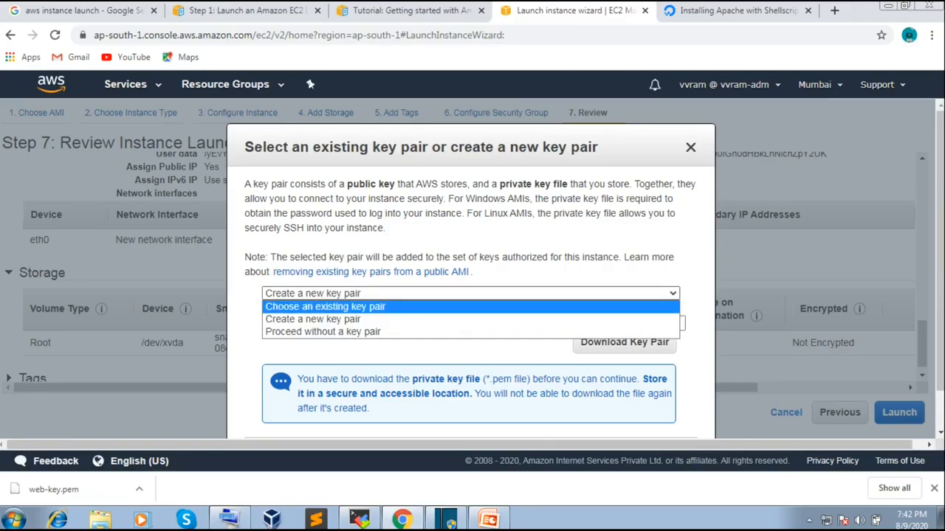
pyautogui.click(325, 307)
# - Select the existing key pair web-key and acknowledge having access to its private key file
pyautogui.click(470, 322)
pyautogui.press('Down')
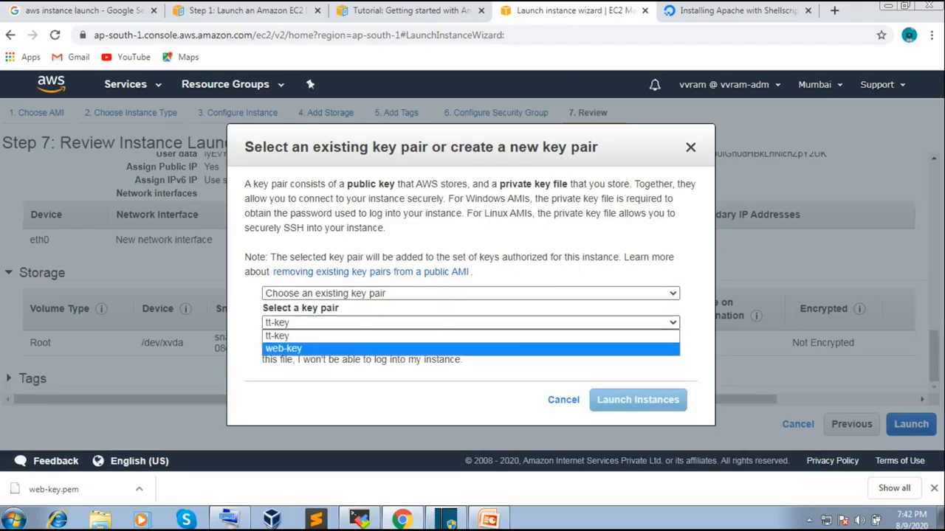
pyautogui.press('Return')
pyautogui.press('Tab')
pyautogui.press('space')
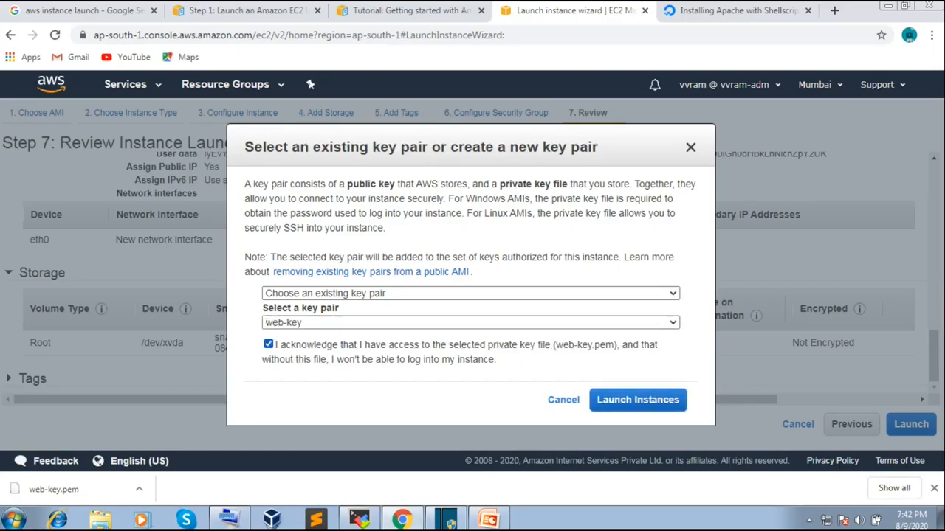
# - Launch the instance with the selected key pair and open the full, unfiltered list of EC2 instances
pyautogui.press('Return')
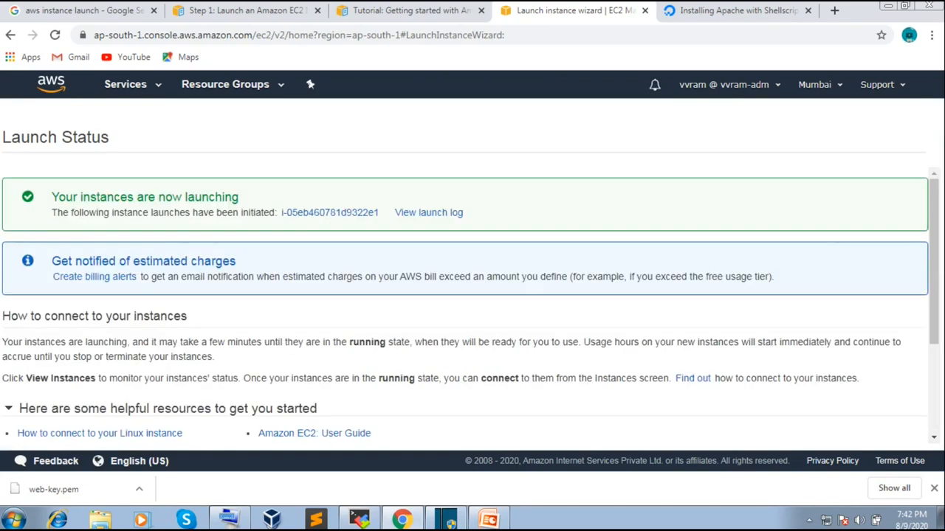
pyautogui.click(329, 211)
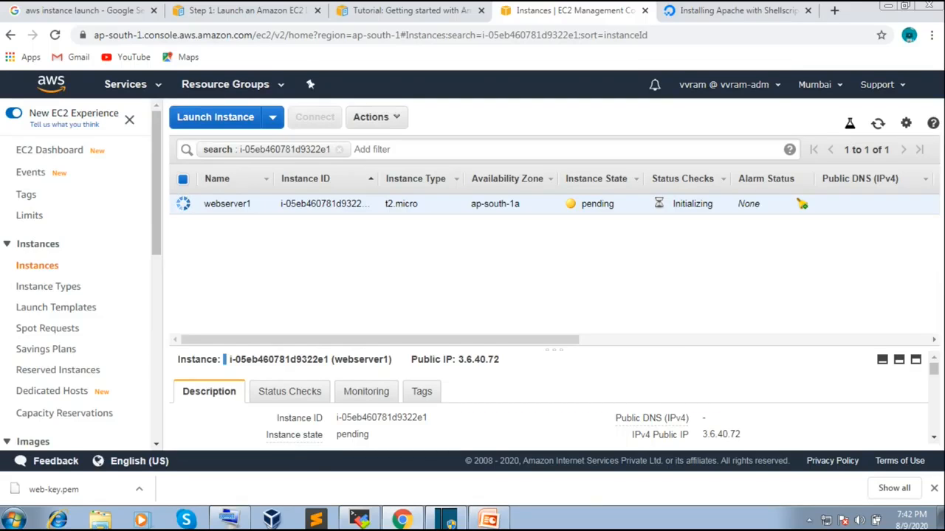
pyautogui.click(36, 265)
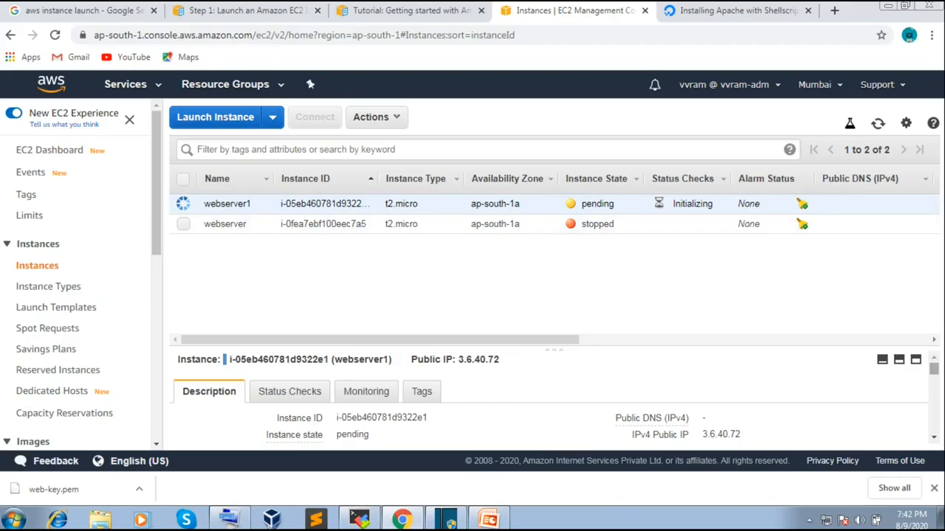
# - Look through webserver1's description, copy its IPv4 public IP and load that address in a new browser tab
pyautogui.scroll(-3, 554, 398)
pyautogui.scroll(-1, 554, 399)
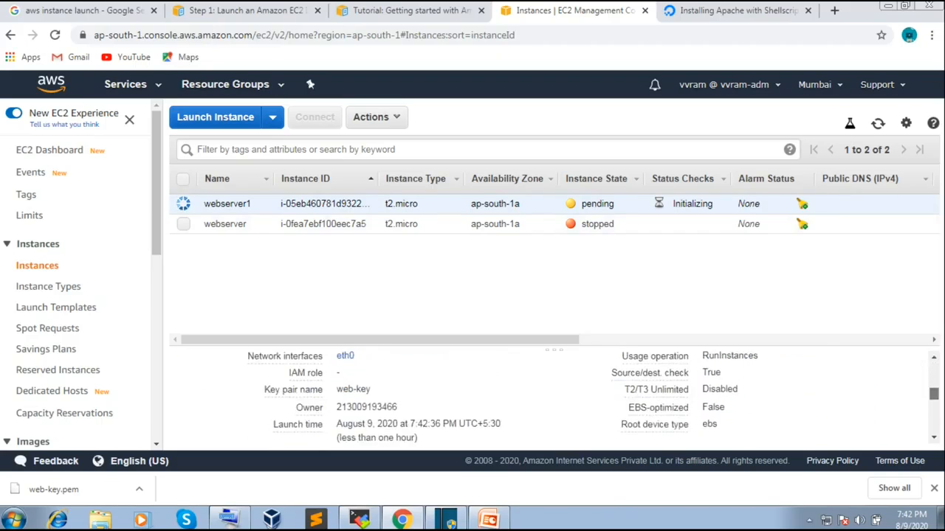
pyautogui.scroll(3, 554, 399)
pyautogui.scroll(3, 554, 399)
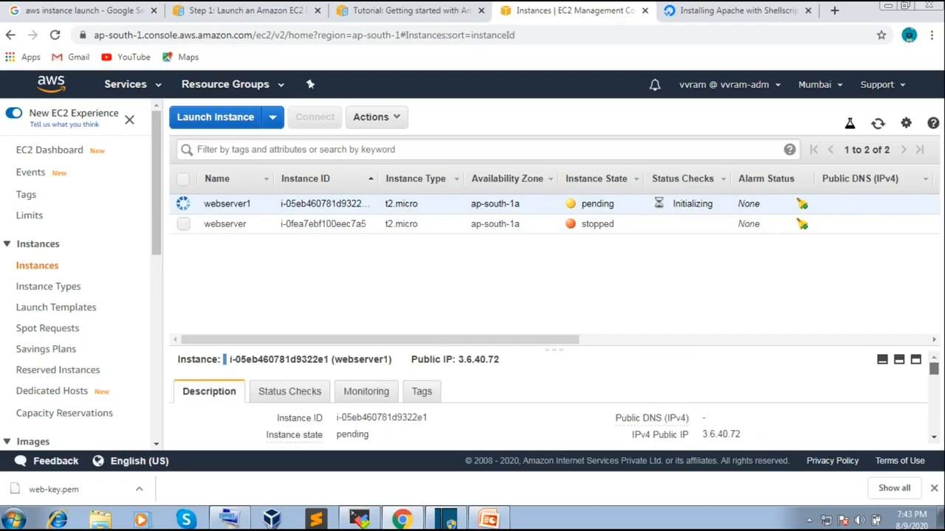
pyautogui.scroll(-1, 553, 399)
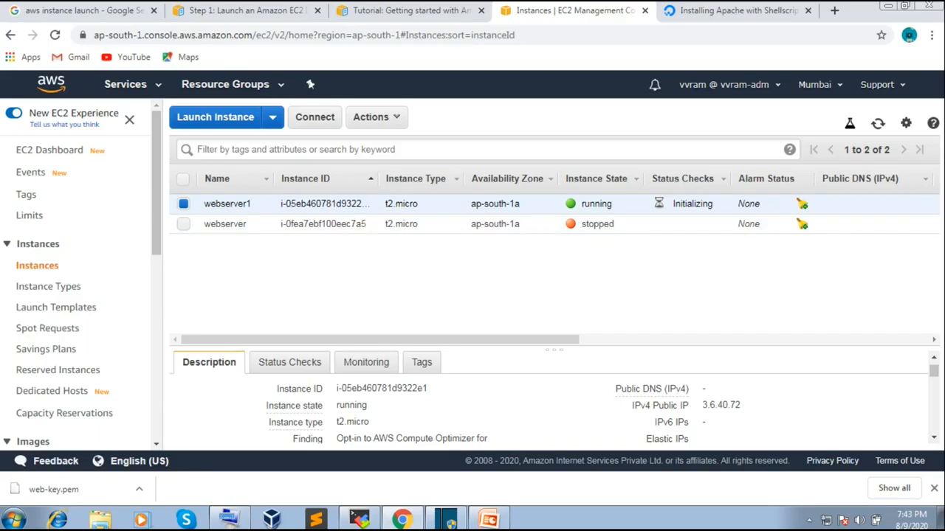
pyautogui.moveTo(707, 405); pyautogui.dragTo(715, 405)
pyautogui.click(751, 405)
pyautogui.click(752, 406)
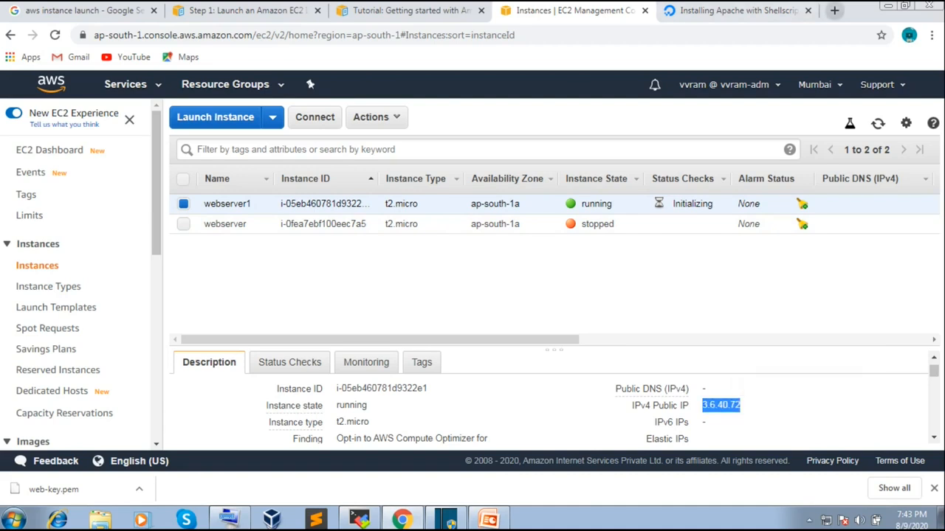
pyautogui.click(834, 10)
pyautogui.hotkey('ctrl', 'v')
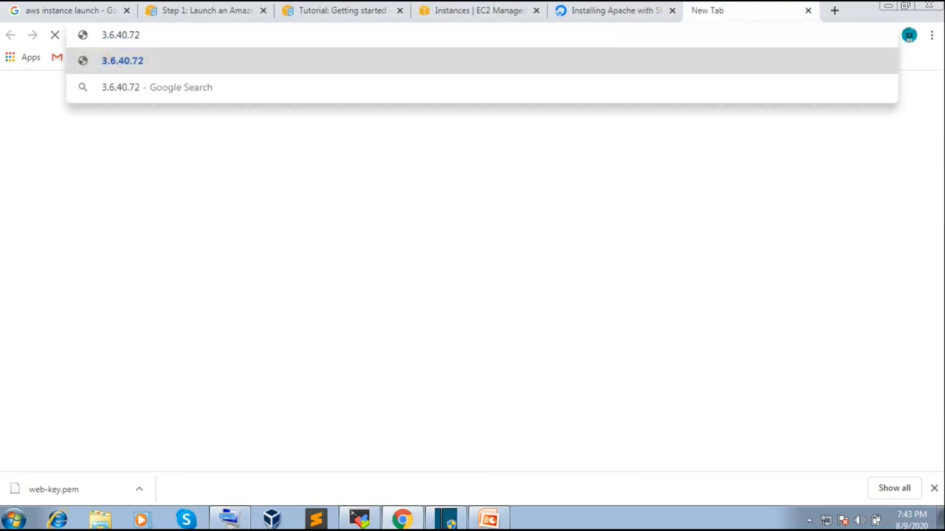
pyautogui.press('Return')
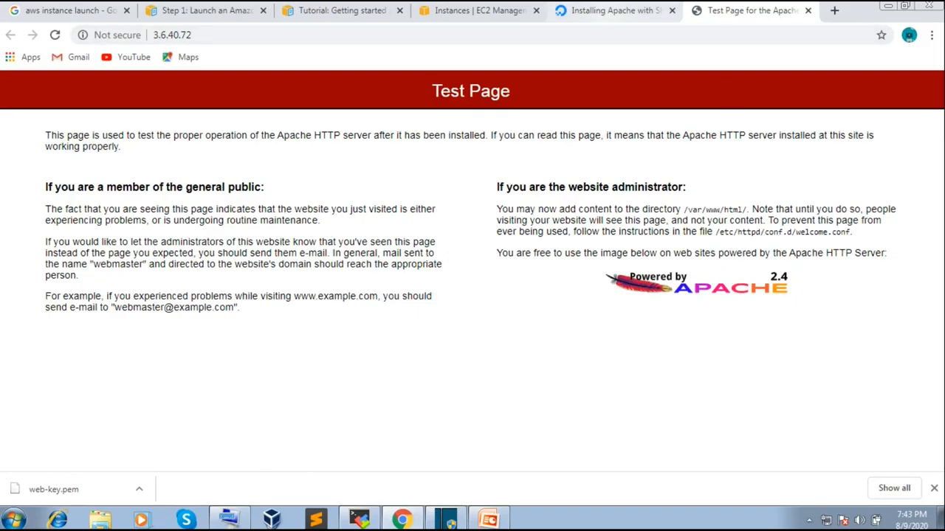
# - Return to the EC2 instances list, show the connection instructions for webserver1 and copy the public IP given there
pyautogui.click(613, 10)
pyautogui.click(479, 10)
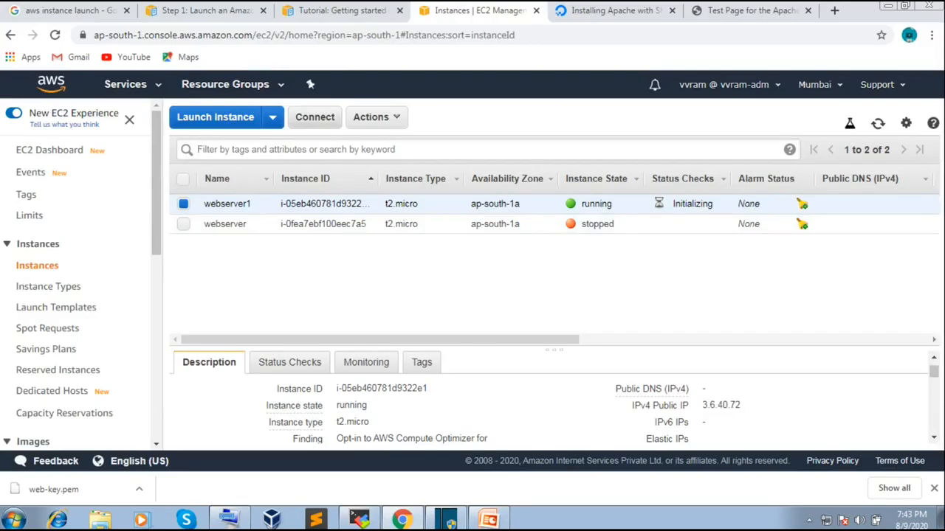
pyautogui.click(314, 117)
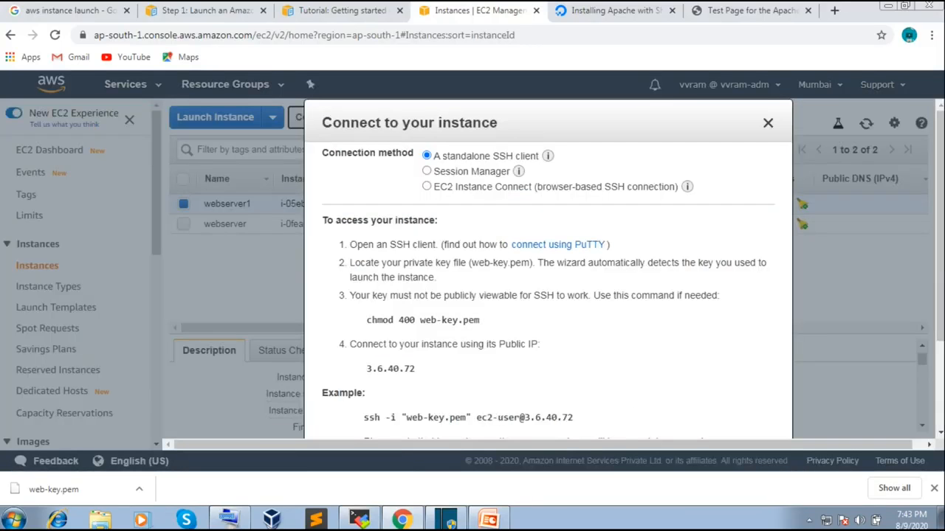
pyautogui.doubleClick(391, 369)
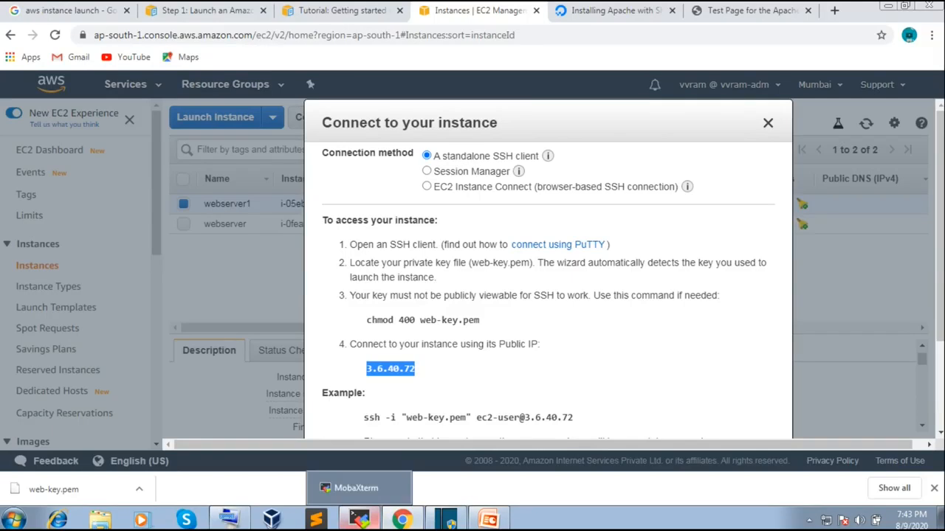
# - Switch to MobaXterm and set up a new SSH session with remote host 3.6.40.72 and username ec2-user
pyautogui.click(360, 521)
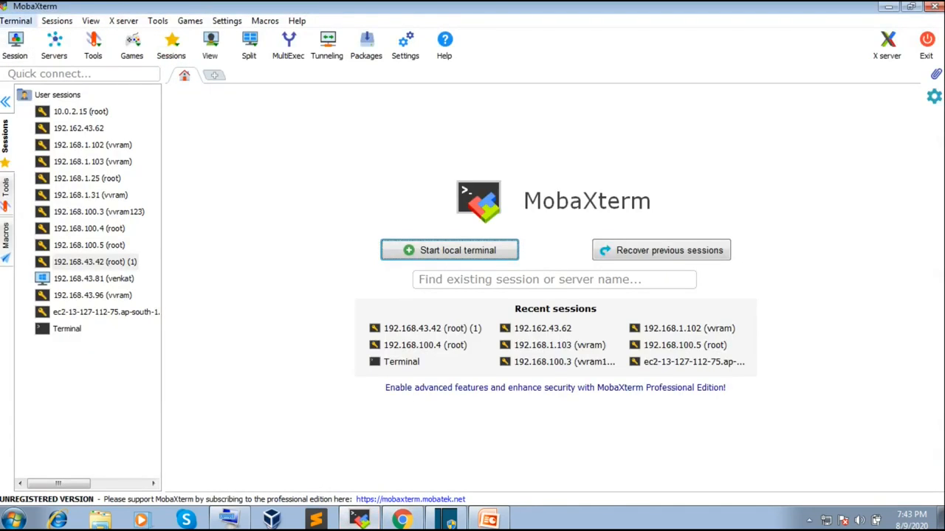
pyautogui.click(15, 44)
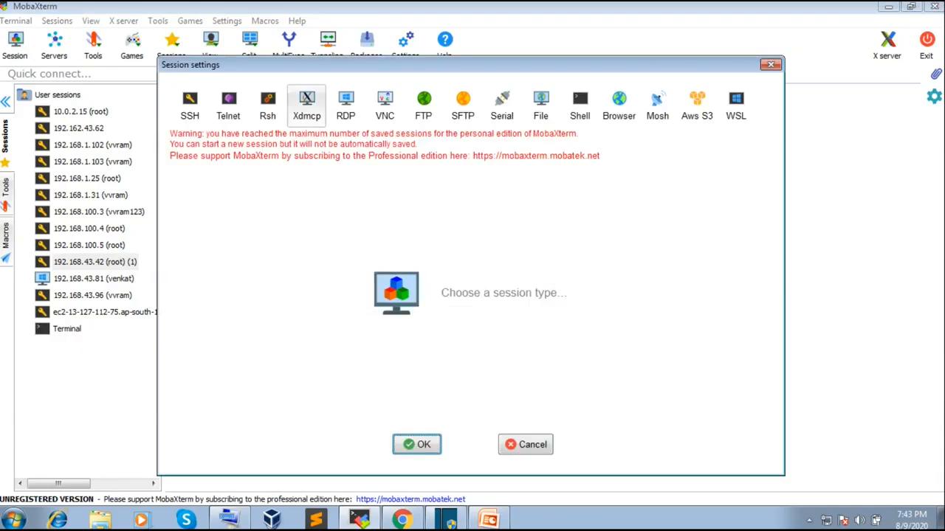
pyautogui.click(190, 106)
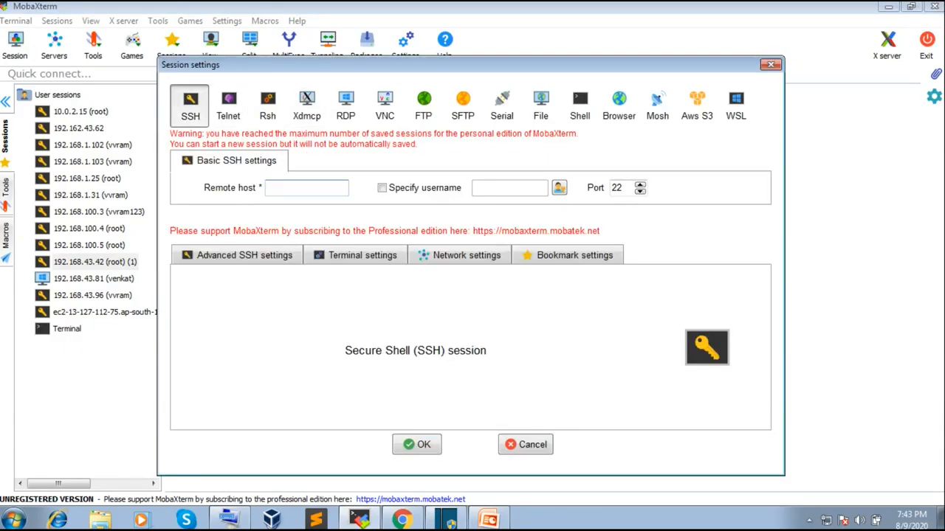
pyautogui.hotkey('ctrl', 'v')
pyautogui.click(382, 187)
pyautogui.write('ec2-user')
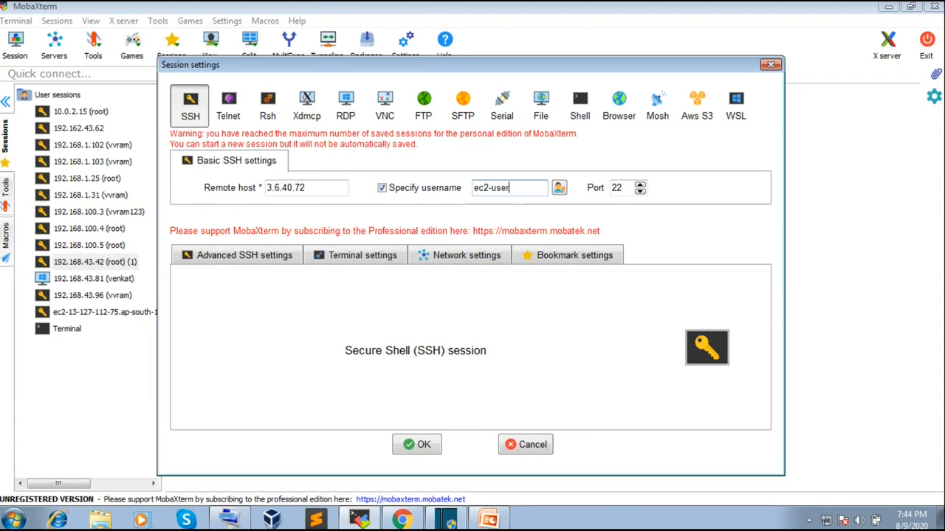
# - Assign the private key file web-key.pem from Downloads to the SSH session and connect to the instance
pyautogui.click(244, 255)
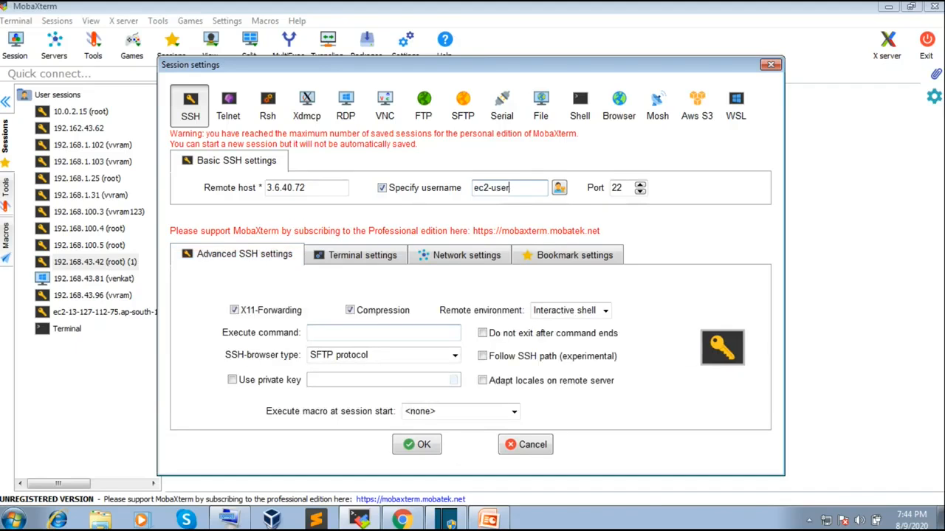
pyautogui.click(233, 380)
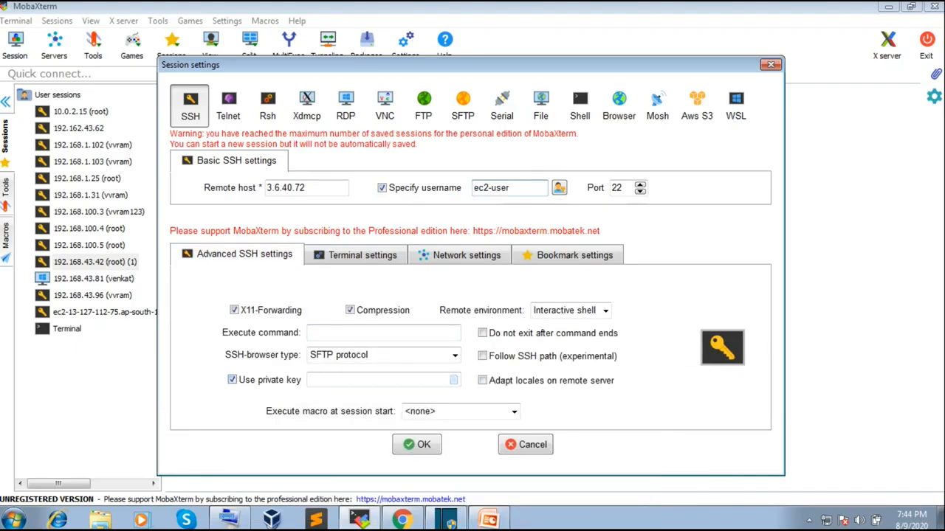
pyautogui.click(453, 379)
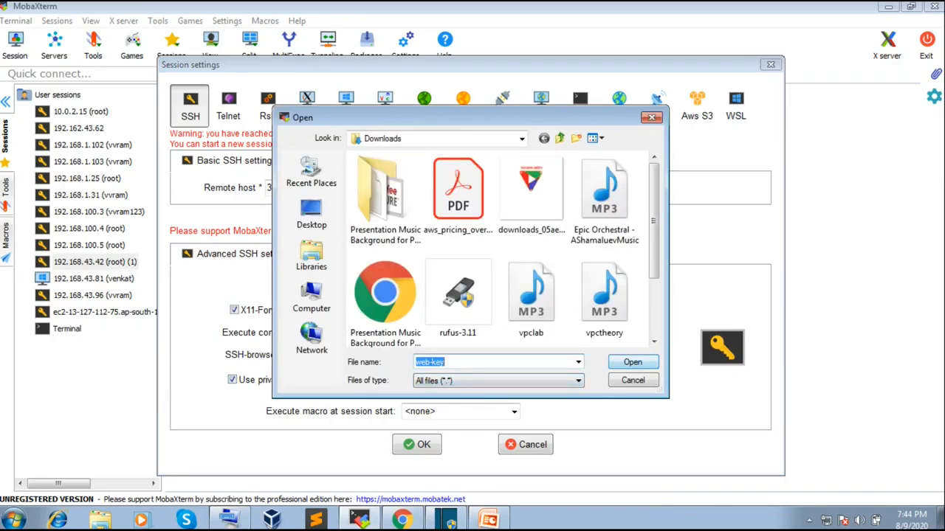
pyautogui.scroll(-1, 653, 221)
pyautogui.scroll(-1, 653, 259)
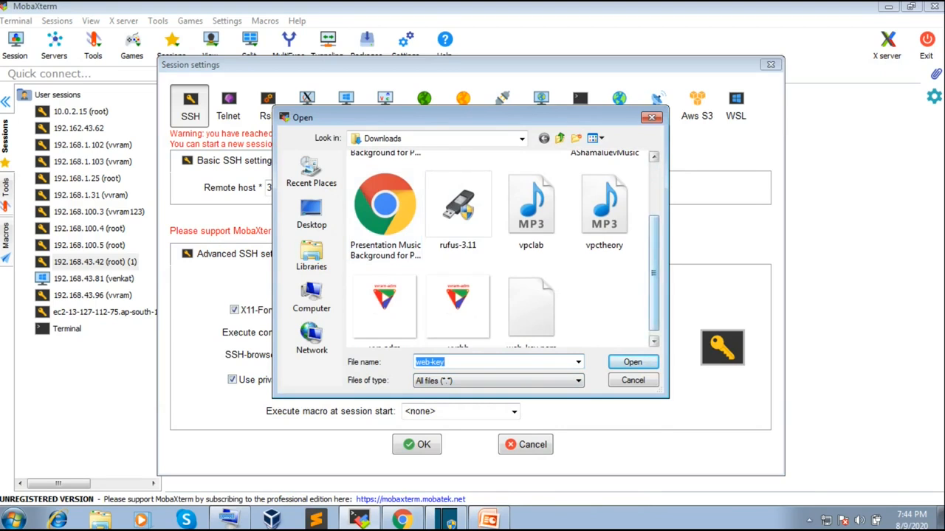
pyautogui.click(653, 341)
pyautogui.click(531, 306)
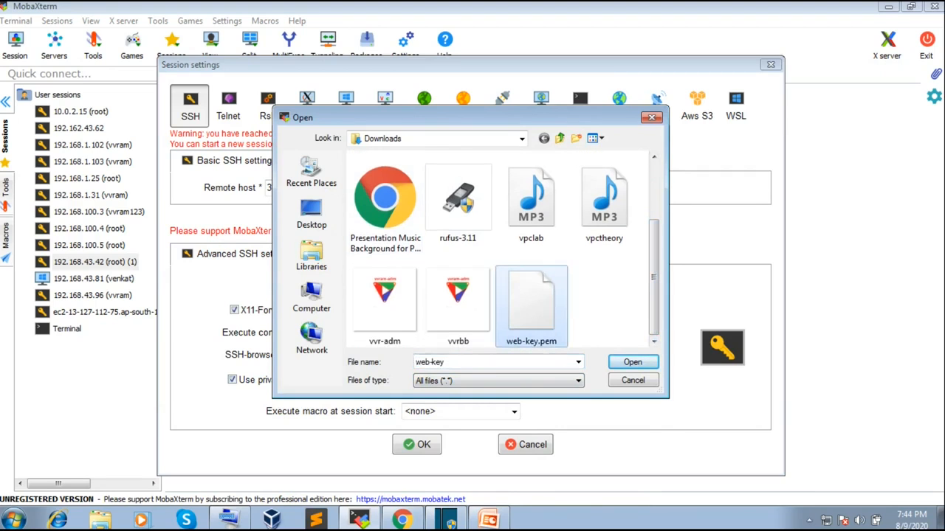
pyautogui.click(632, 361)
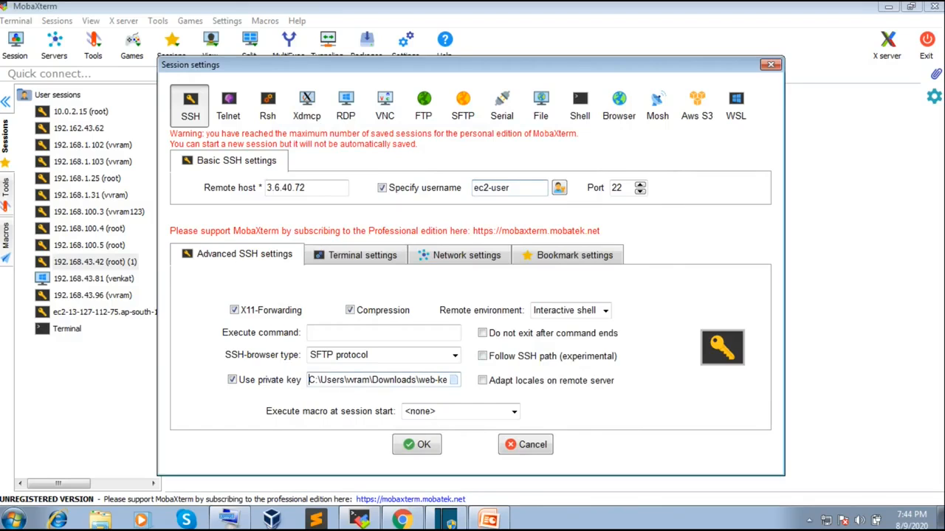
pyautogui.click(417, 445)
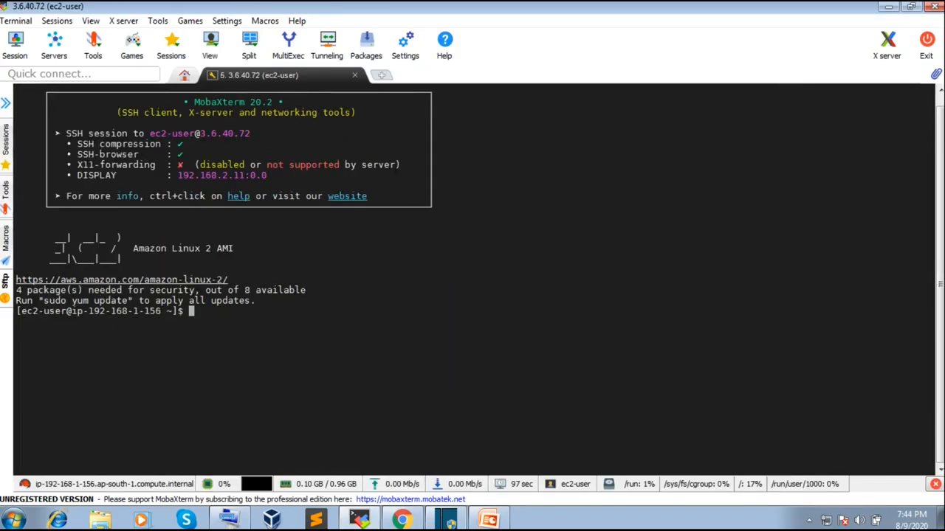
# - Switch to the root user in the SSH session with sudo su -
pyautogui.write('sudo su')
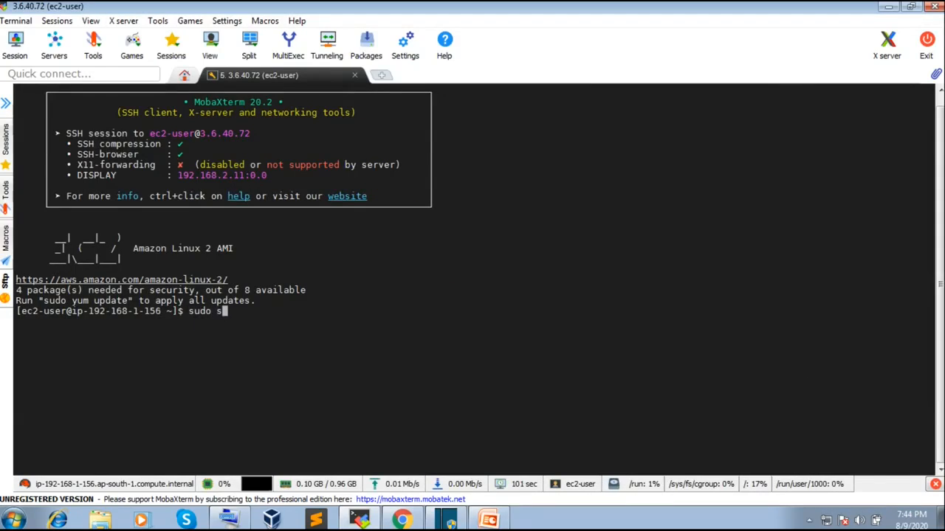
pyautogui.write(' -')
pyautogui.press('Return')
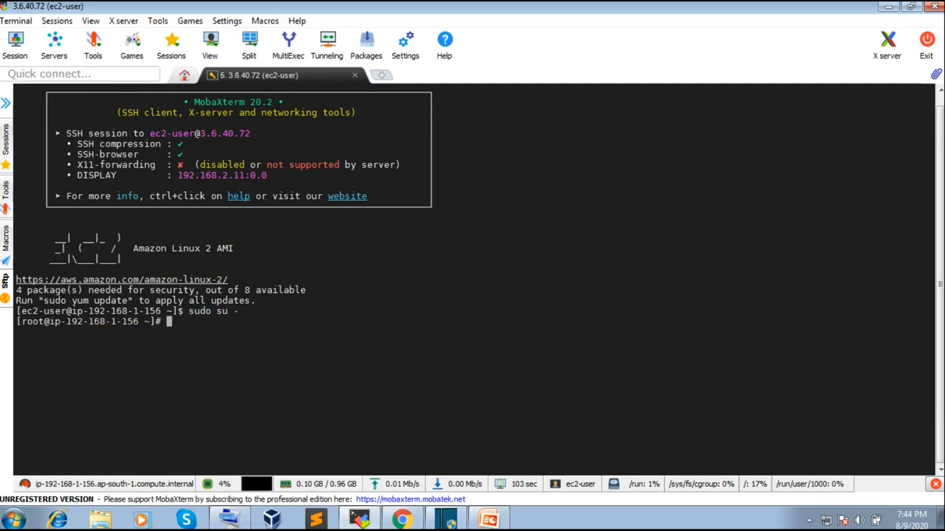
# - Display the network configuration with ifconfig on a cleared terminal, examine the eth0 inet and broadcast addresses, and clear the terminal again
pyautogui.write('ifconfig')
pyautogui.press('Return')
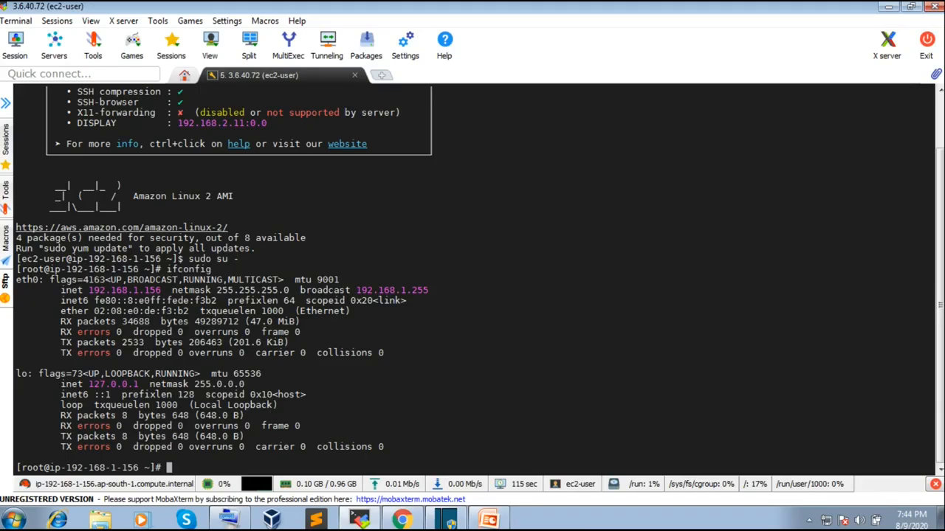
pyautogui.write('clear')
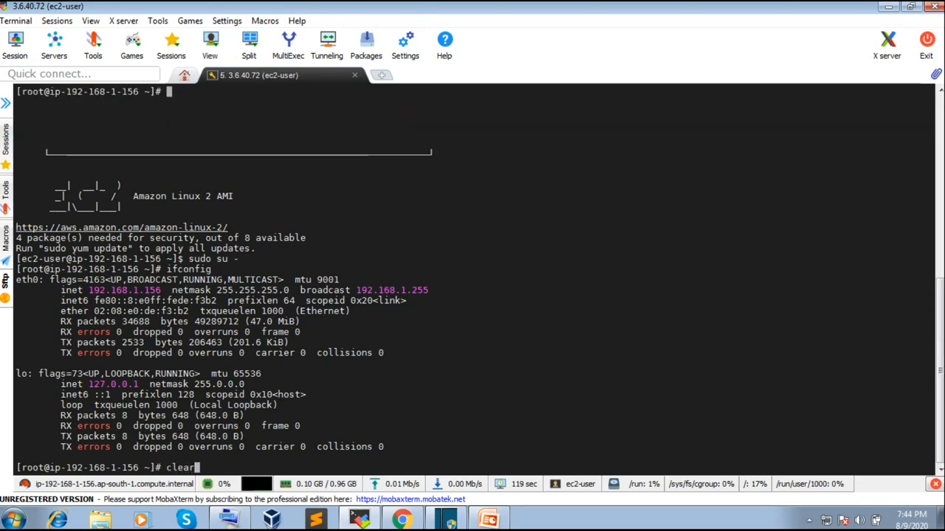
pyautogui.press('Return')
pyautogui.press('Up')
pyautogui.press('Up')
pyautogui.press('Return')
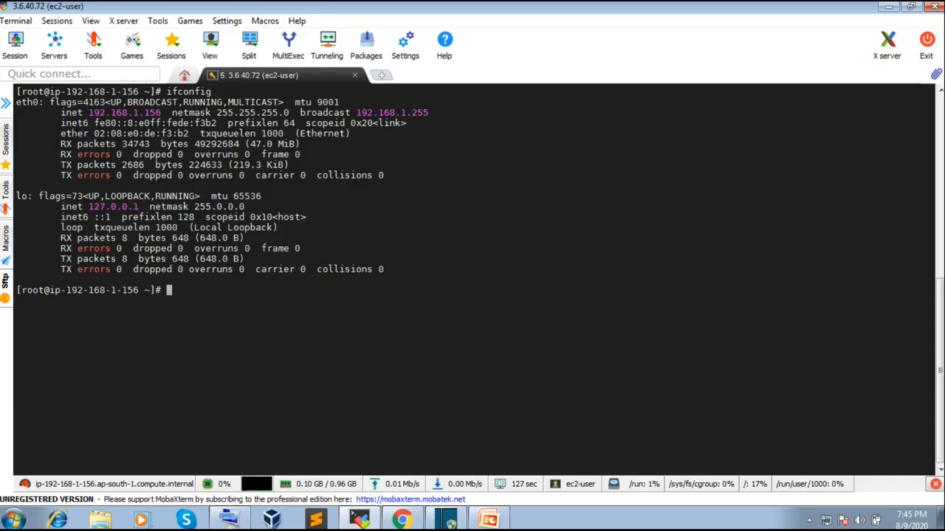
pyautogui.moveTo(88, 112); pyautogui.dragTo(167, 112)
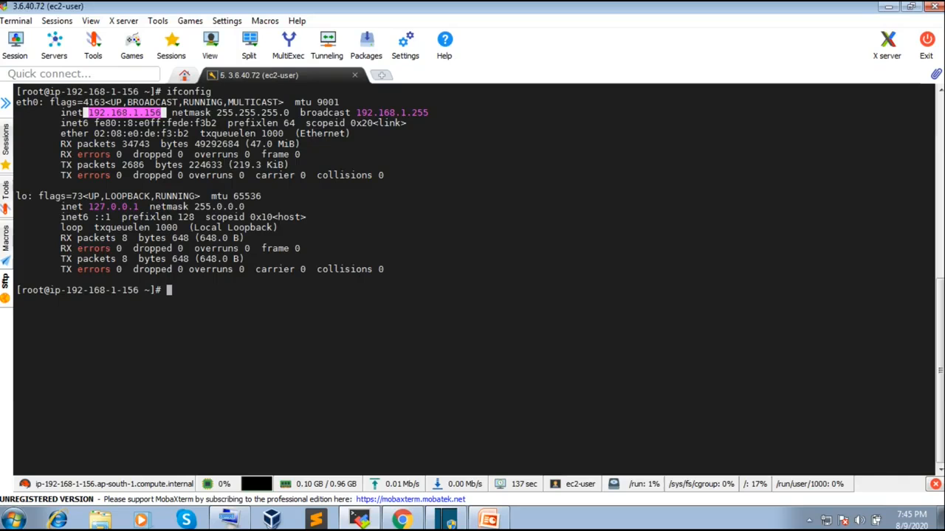
pyautogui.moveTo(354, 113); pyautogui.dragTo(432, 154)
pyautogui.click(431, 154)
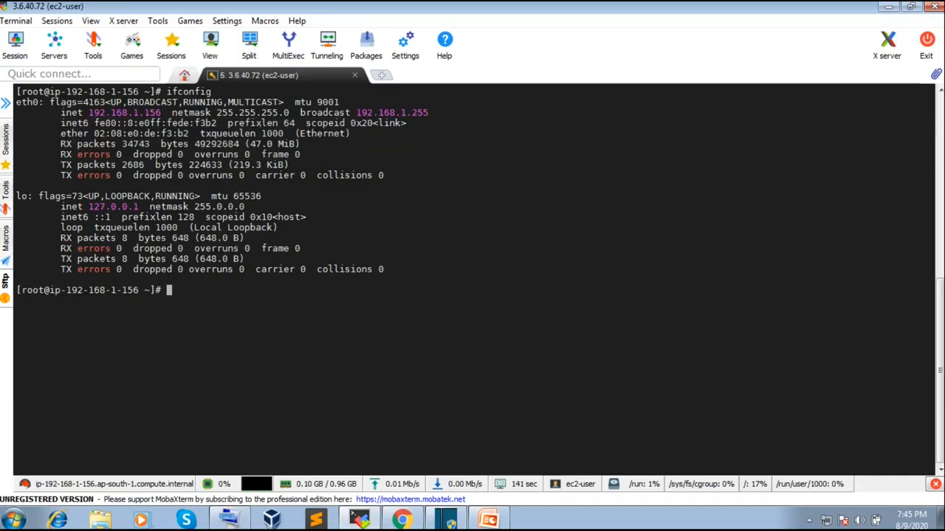
pyautogui.write('clear')
pyautogui.press('Return')
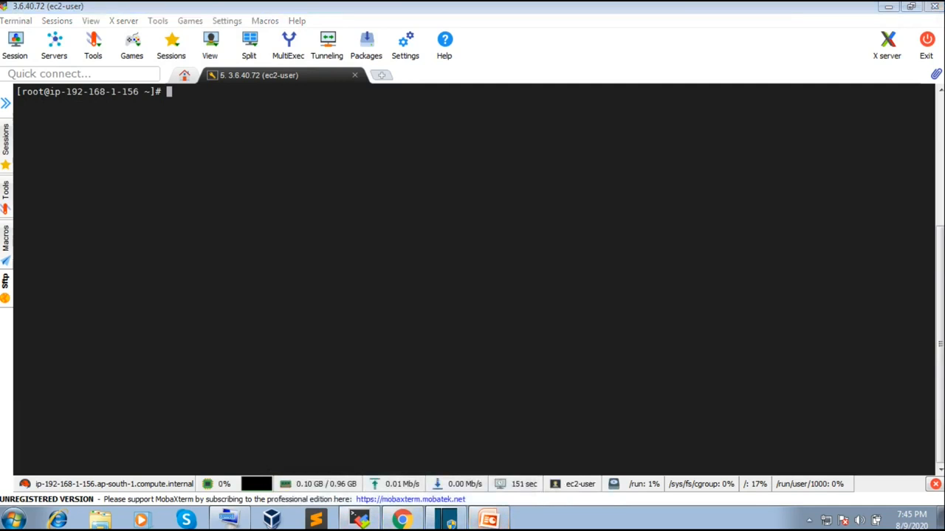
# - Switch back to Chrome, close the connection instructions and check the private DNS and private IP in webserver1's description
pyautogui.click(401, 520)
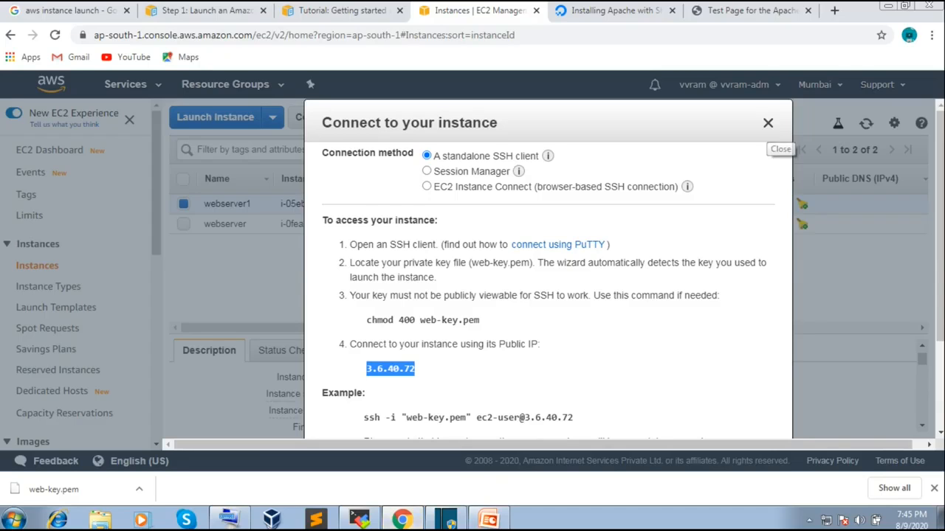
pyautogui.click(767, 122)
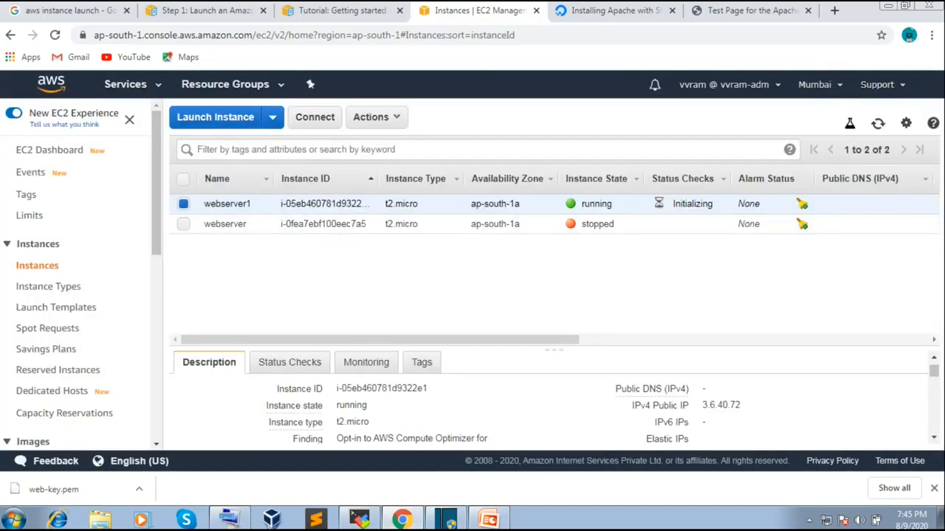
pyautogui.scroll(-1, 933, 437)
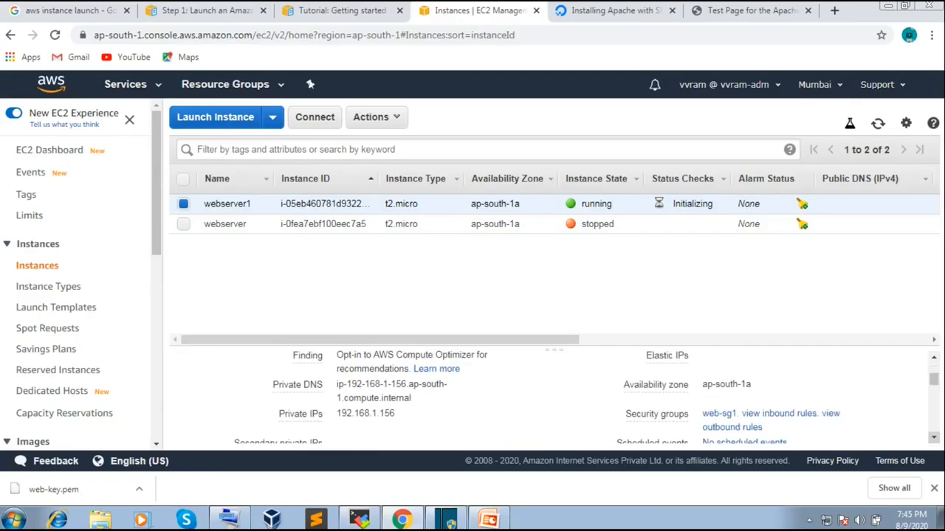
pyautogui.moveTo(345, 384); pyautogui.dragTo(406, 384)
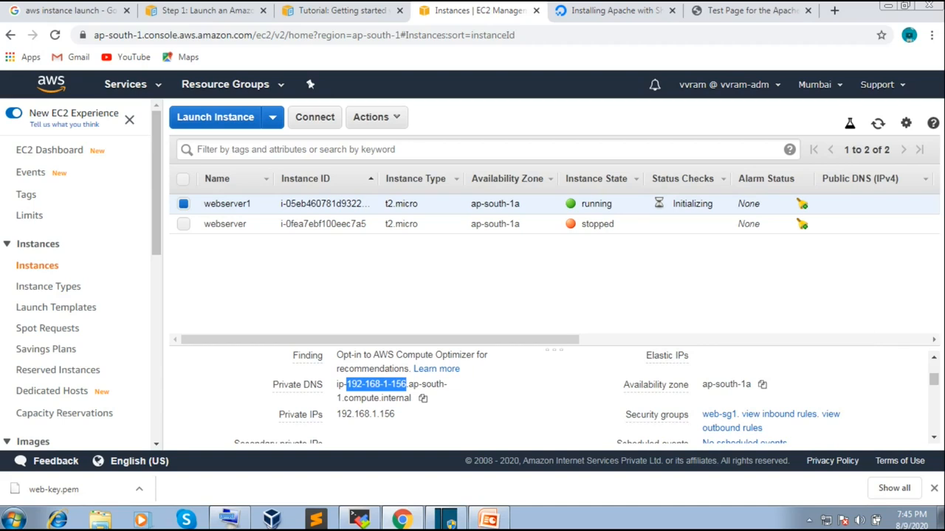
# - Review the public and private IPs in webserver1's description, then switch to MobaXterm and display the network configuration with ifconfig
pyautogui.scroll(2, 550, 399)
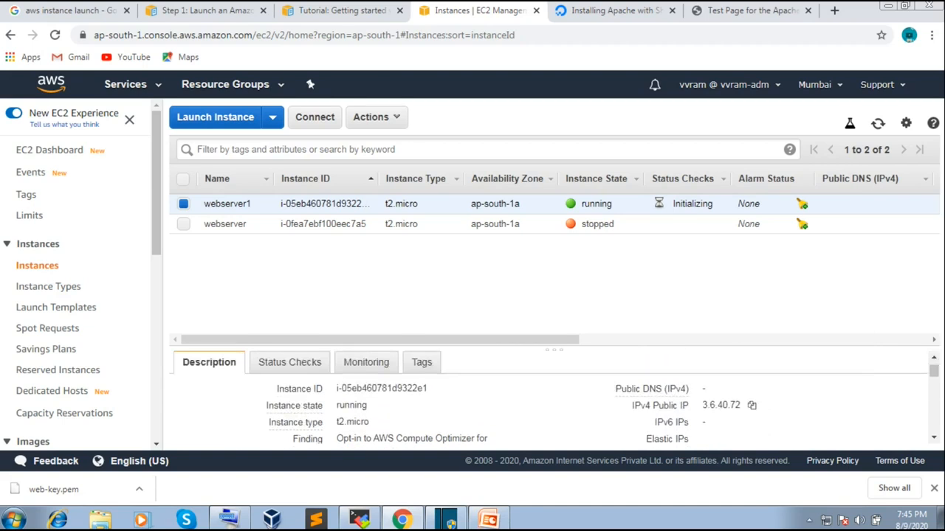
pyautogui.scroll(-3, 550, 398)
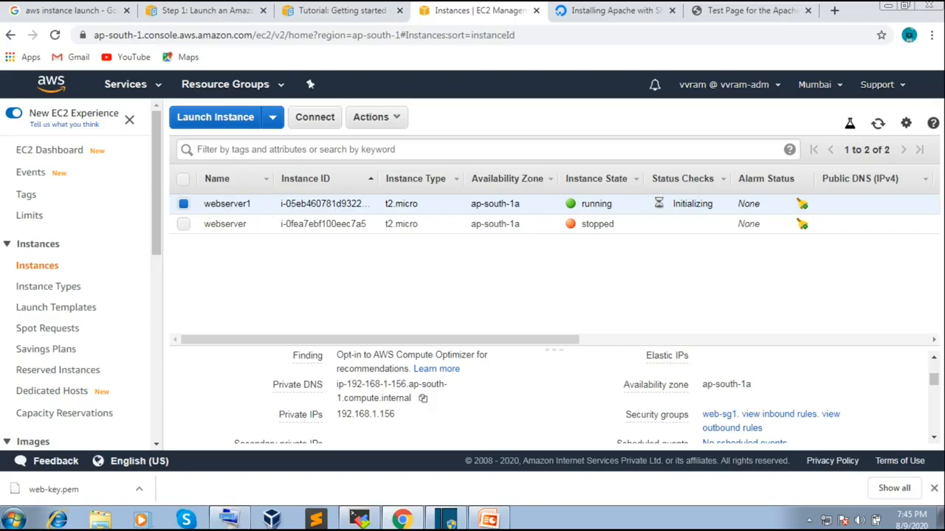
pyautogui.click(360, 519)
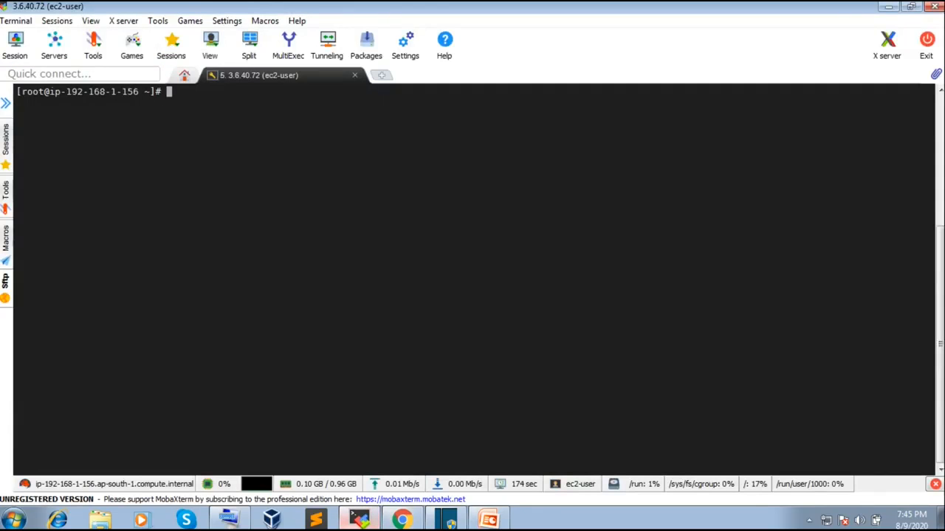
pyautogui.write('ifconfig')
pyautogui.press('Return')
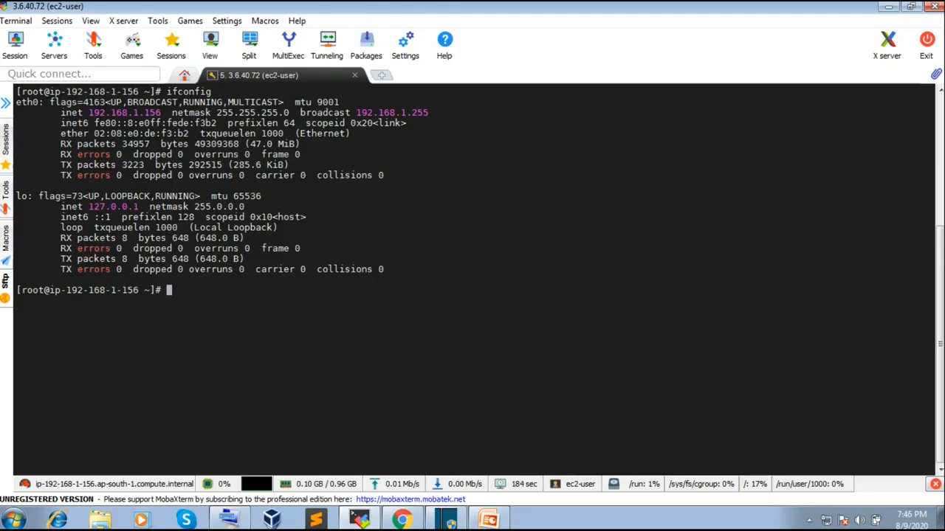
# - Check the Apache web server's service status with systemctl status httpd and examine the service name line in the output
pyautogui.write('systemctl status htt')
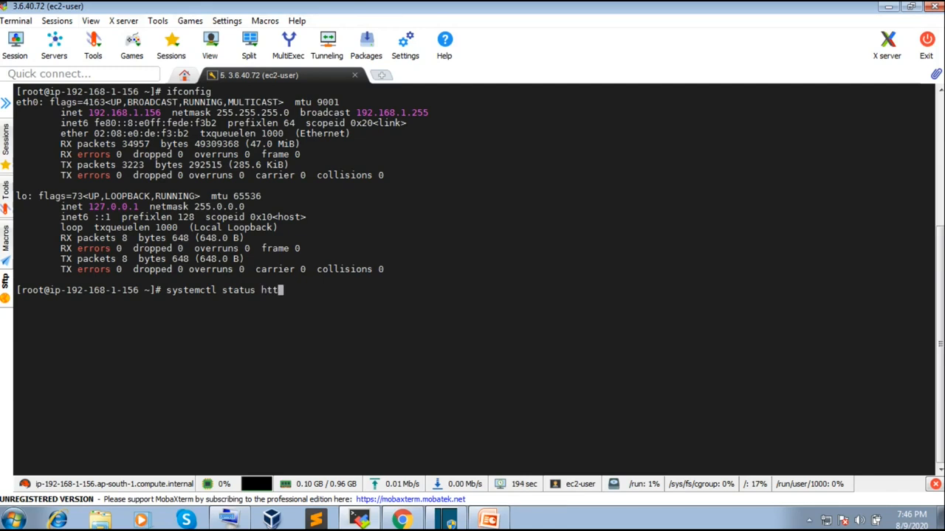
pyautogui.moveTo(162, 280); pyautogui.dragTo(156, 271)
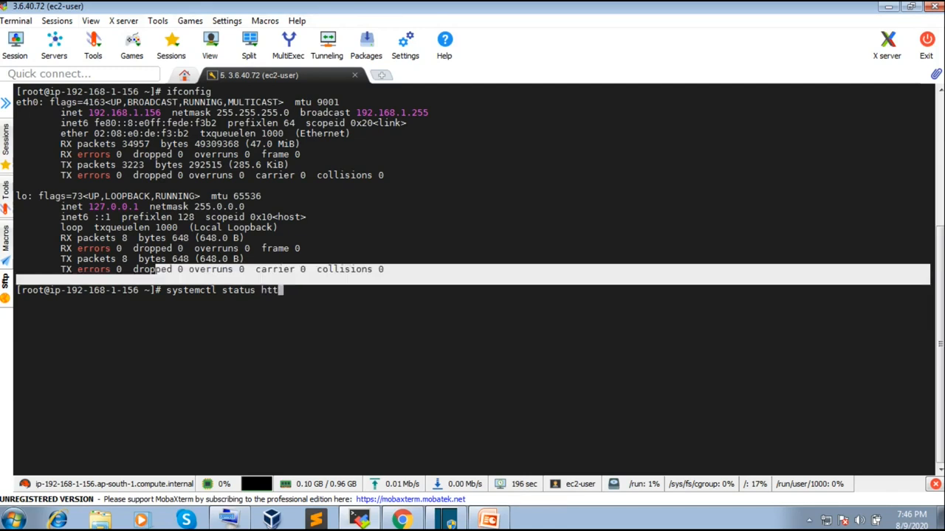
pyautogui.click(156, 271)
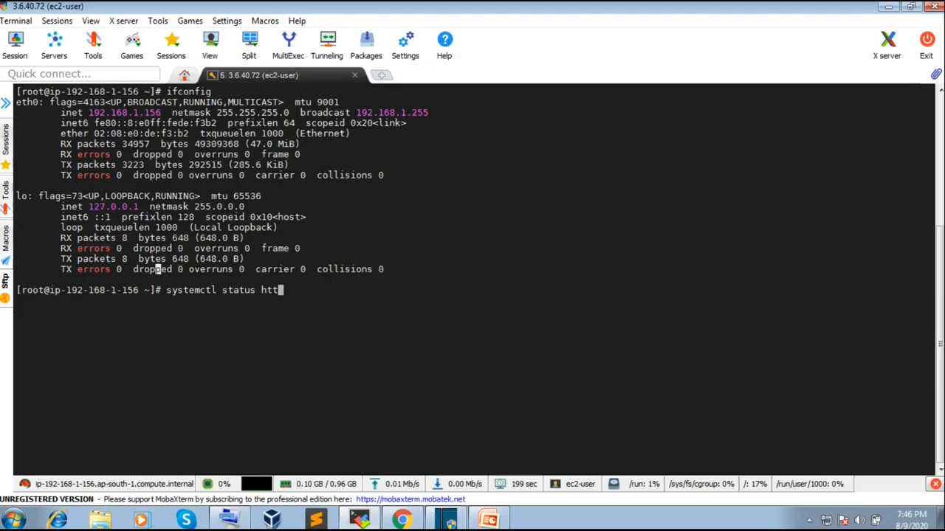
pyautogui.write('p')
pyautogui.write('d')
pyautogui.press('Return')
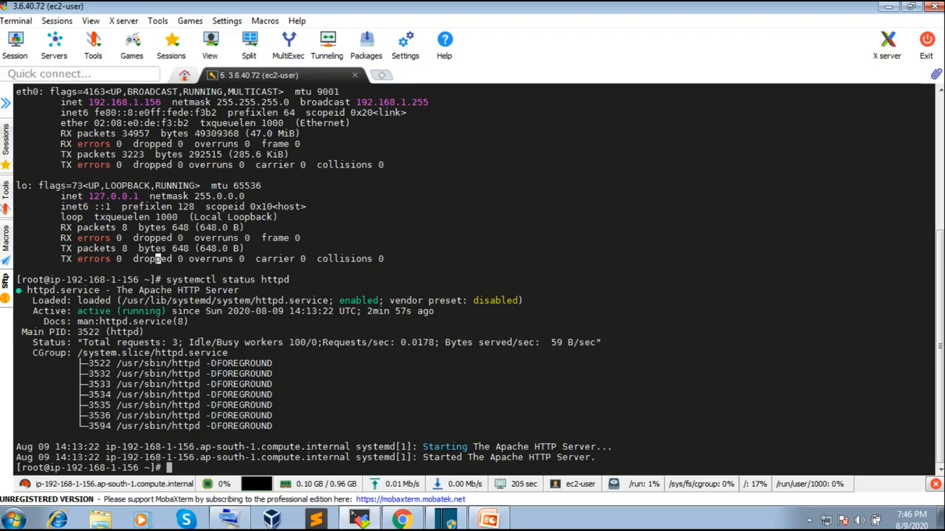
pyautogui.moveTo(178, 290); pyautogui.dragTo(239, 291)
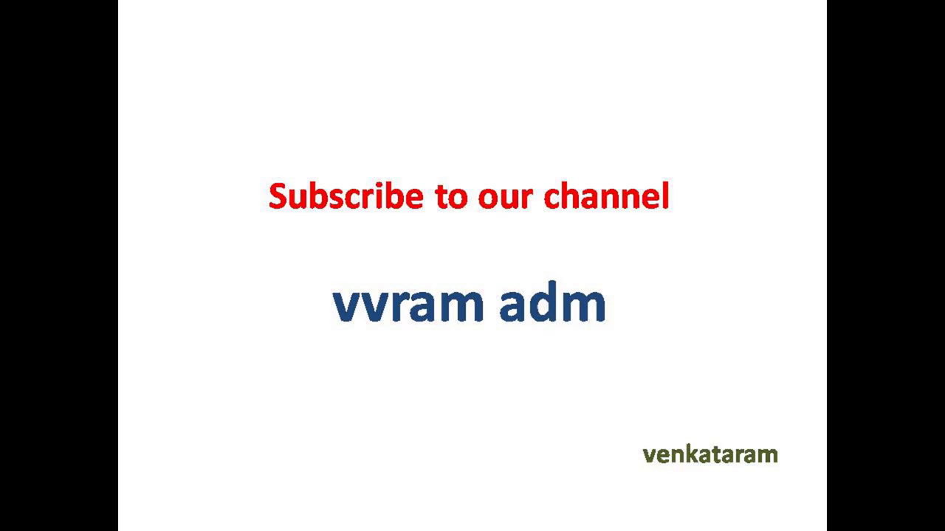